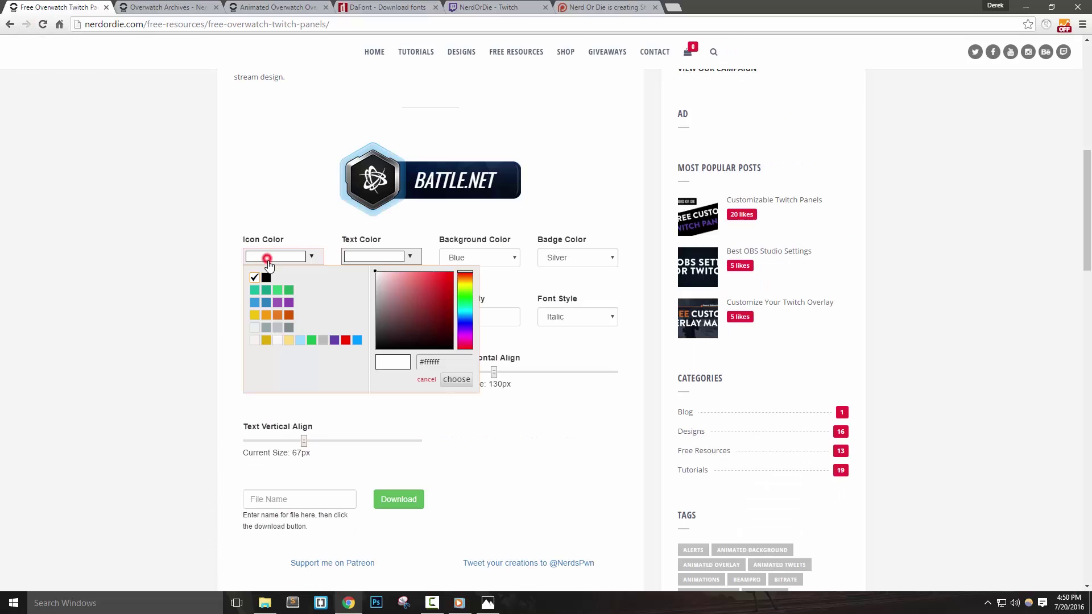
Step: Make the icon orange, the background Slate and the badge rim Bronze
{"action": "left_click", "coordinate": [266, 315]}
{"action": "left_click", "coordinate": [460, 257]}
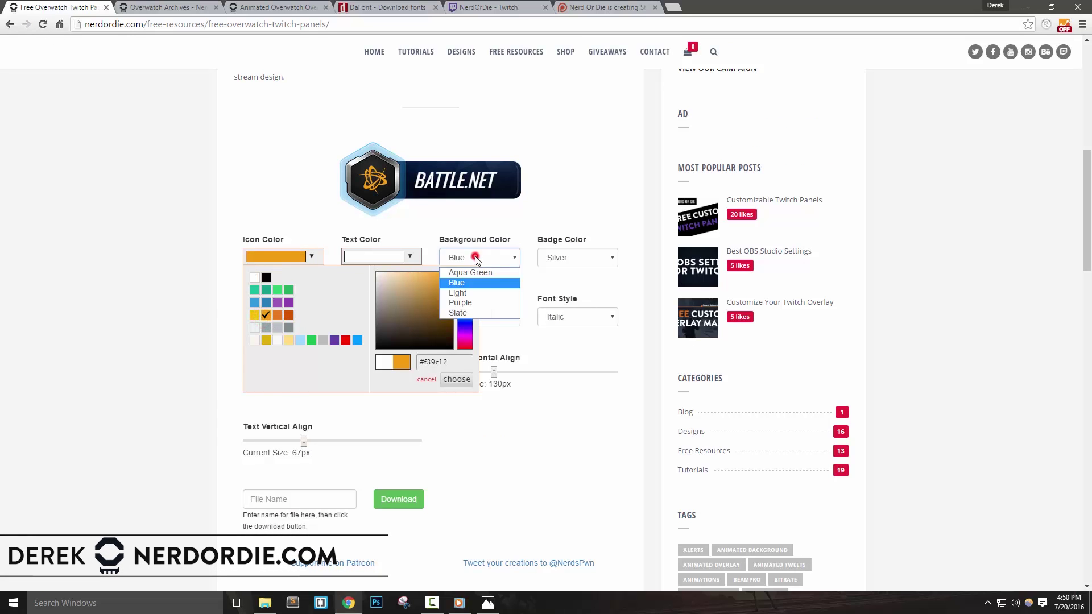
{"action": "left_click", "coordinate": [462, 312]}
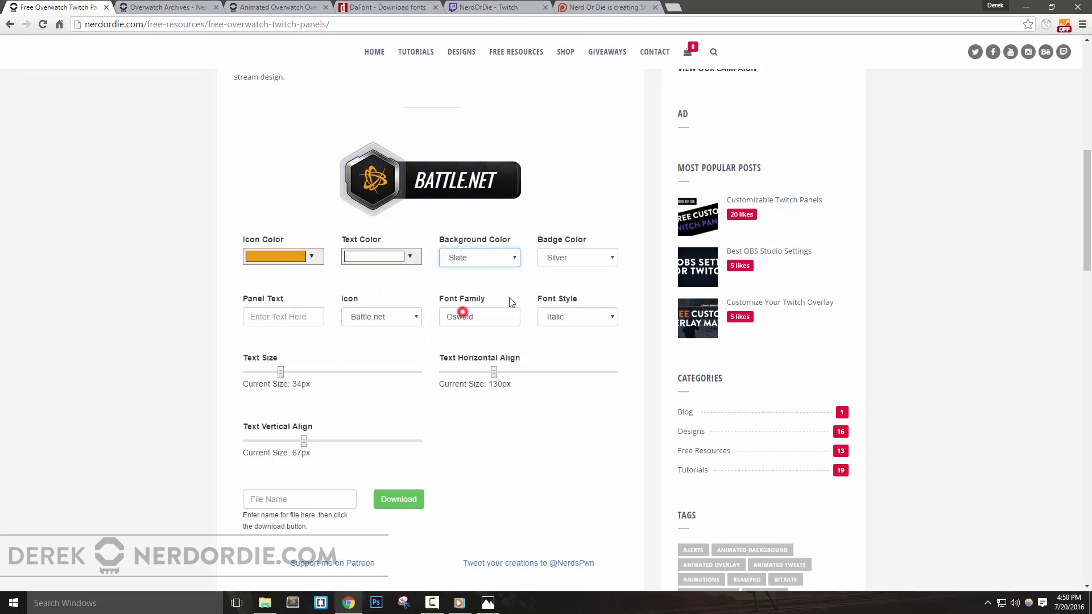
{"action": "left_click", "coordinate": [580, 258]}
{"action": "left_click", "coordinate": [569, 281]}
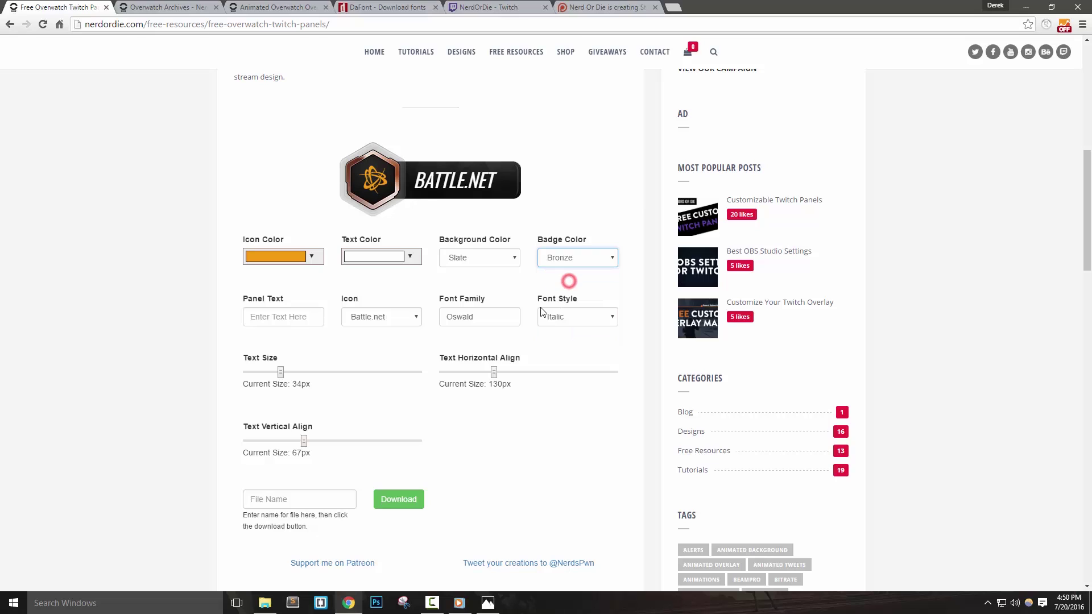
Step: Label the panel 'Overwatch' with the Overwatch icon and BigNoodleTitling font
{"action": "left_click", "coordinate": [290, 318]}
{"action": "type", "text": "Overwatch"}
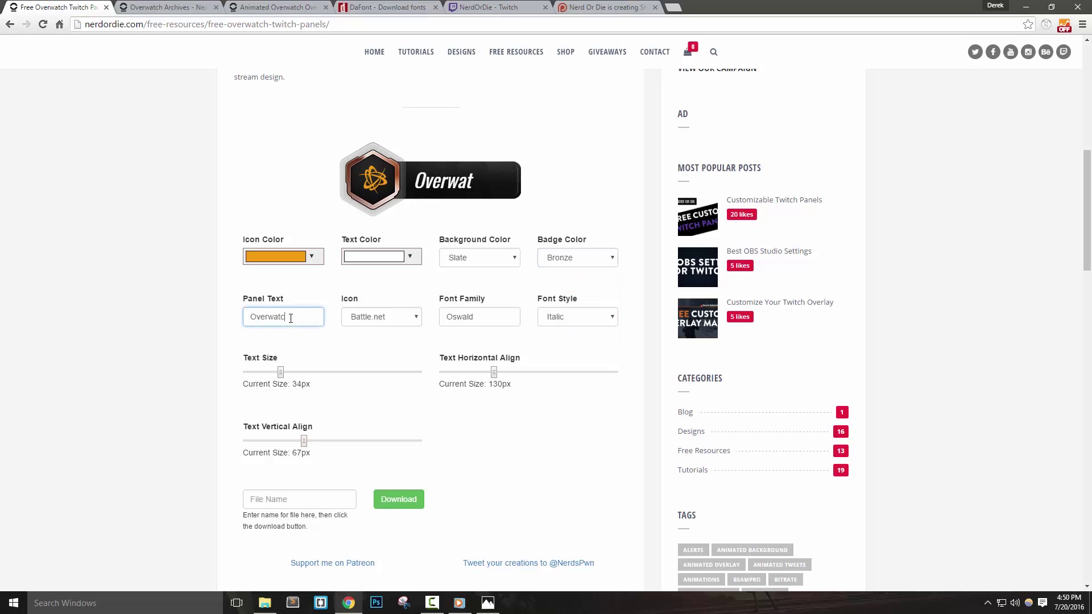
{"action": "left_click", "coordinate": [365, 317]}
{"action": "type", "text": "overwatch"}
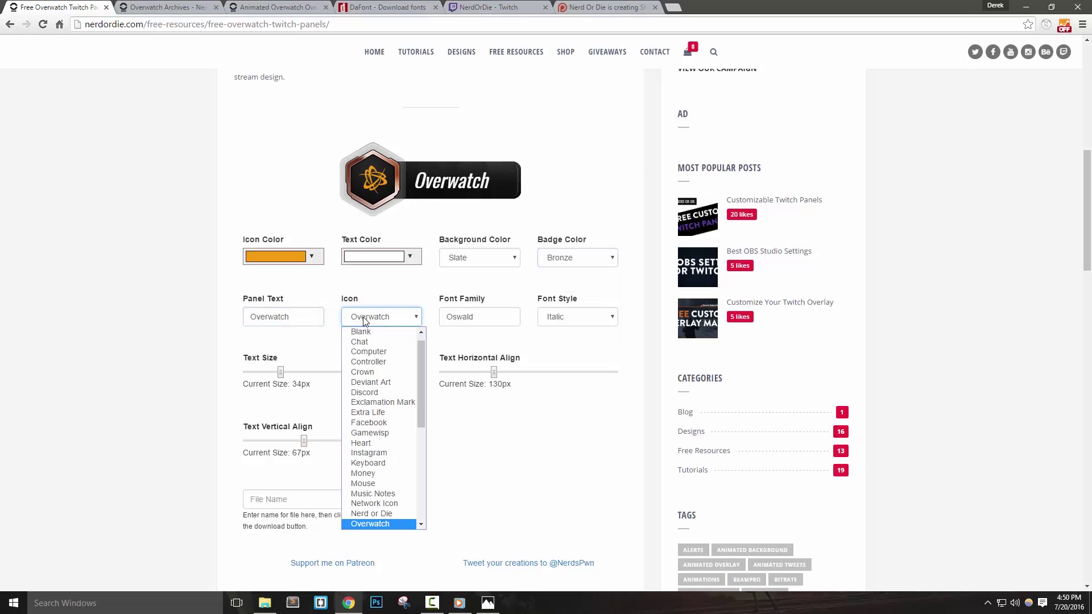
{"action": "key", "text": "Return"}
{"action": "double_click", "coordinate": [505, 315]}
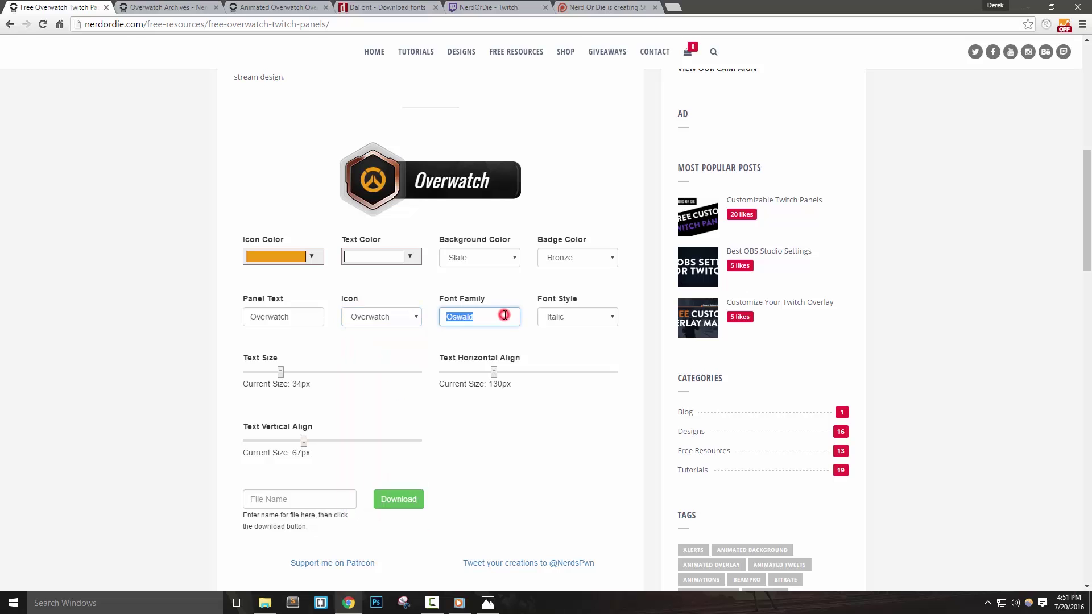
{"action": "type", "text": "BigNoodleT"}
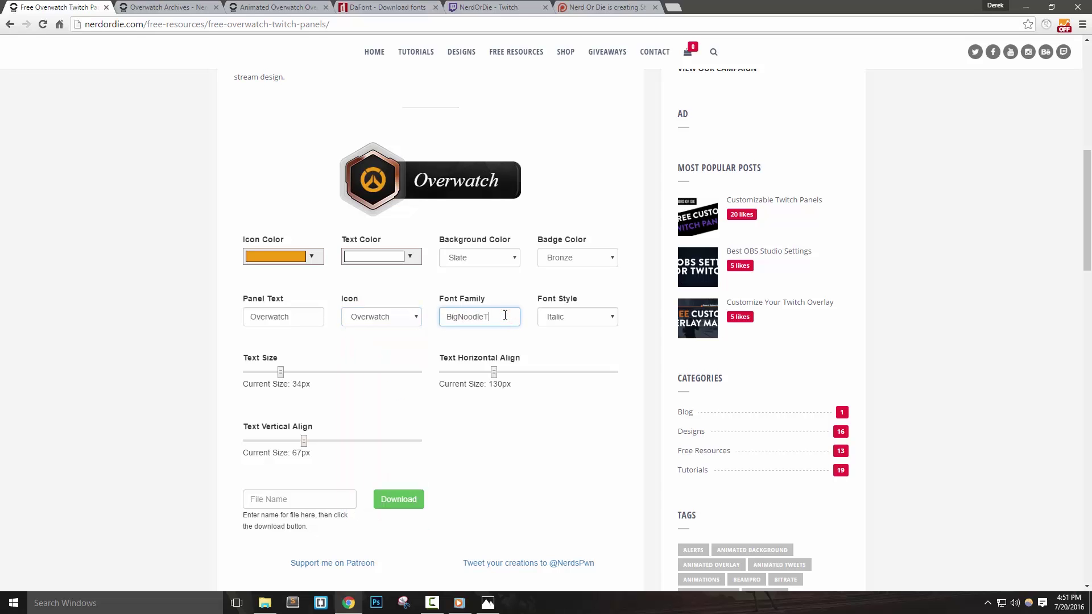
{"action": "type", "text": "itling"}
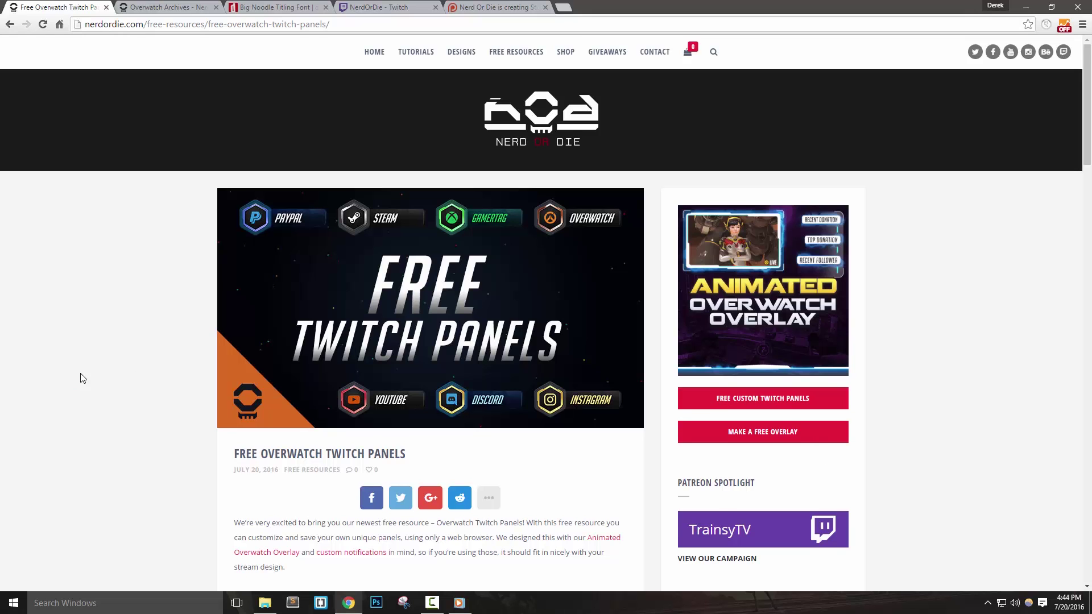
{"action": "scroll", "coordinate": [560, 337], "scroll_direction": "down", "scroll_amount": 1}
{"action": "scroll", "coordinate": [219, 271], "scroll_direction": "up", "scroll_amount": 1}
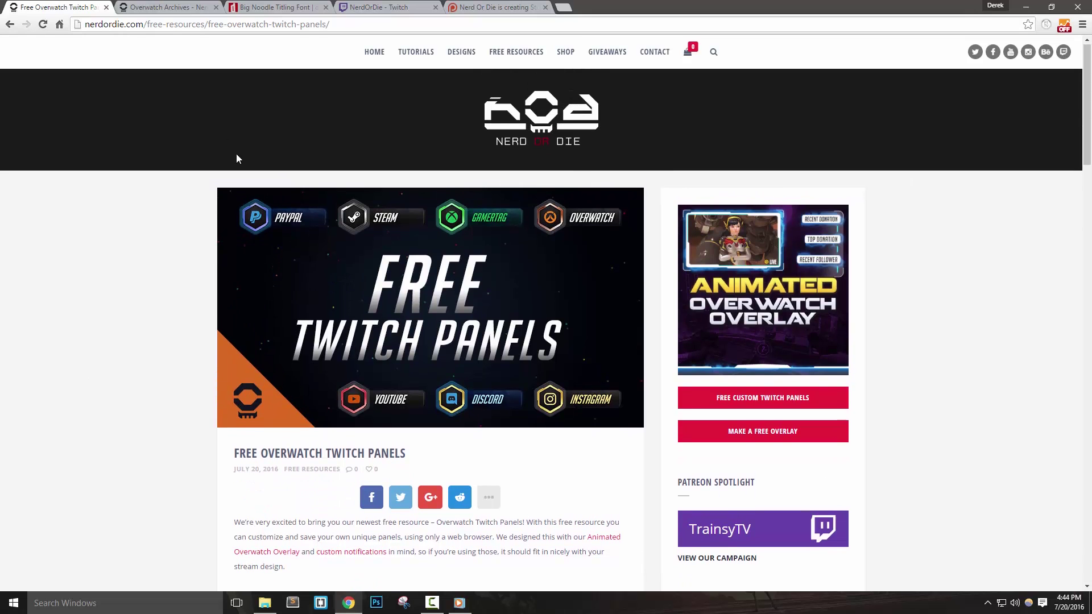
{"action": "left_click", "coordinate": [169, 8]}
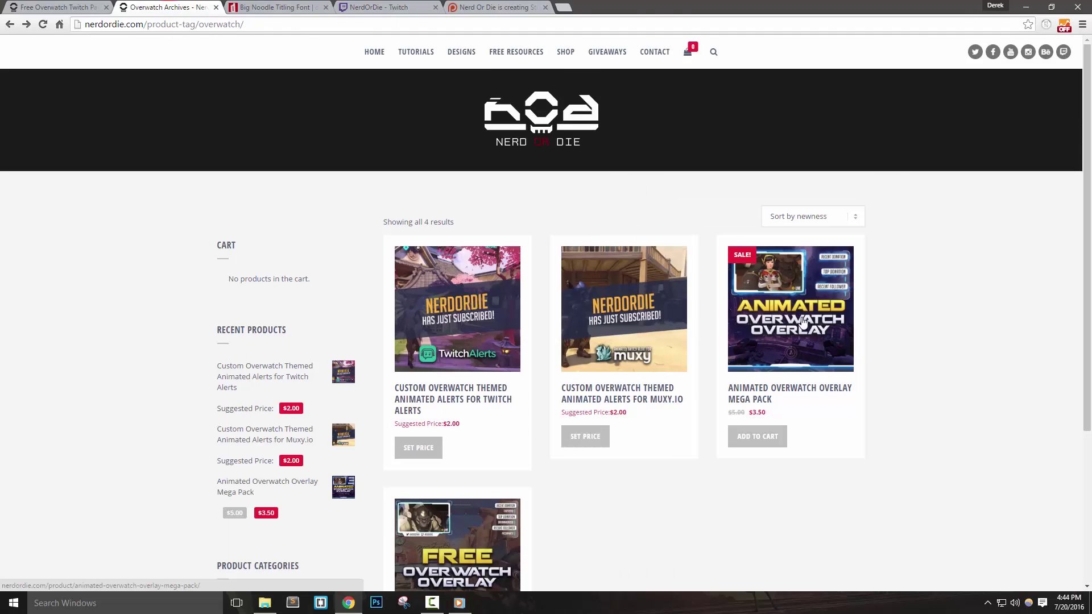
{"action": "middle_click", "coordinate": [476, 299]}
{"action": "left_click", "coordinate": [278, 8]}
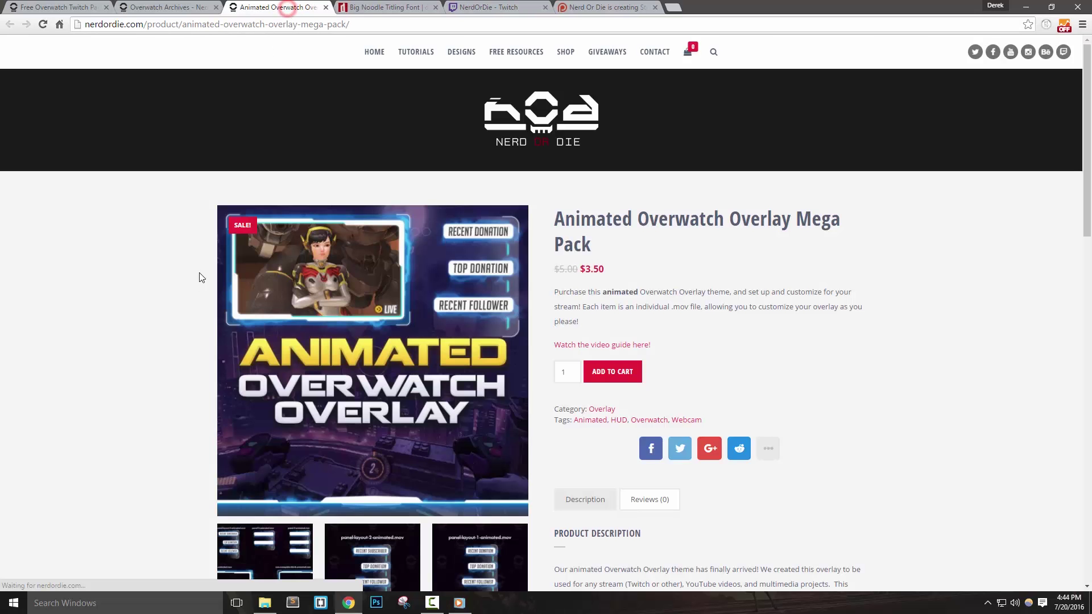
{"action": "scroll", "coordinate": [283, 349], "scroll_direction": "down", "scroll_amount": 3}
{"action": "left_click", "coordinate": [265, 399]}
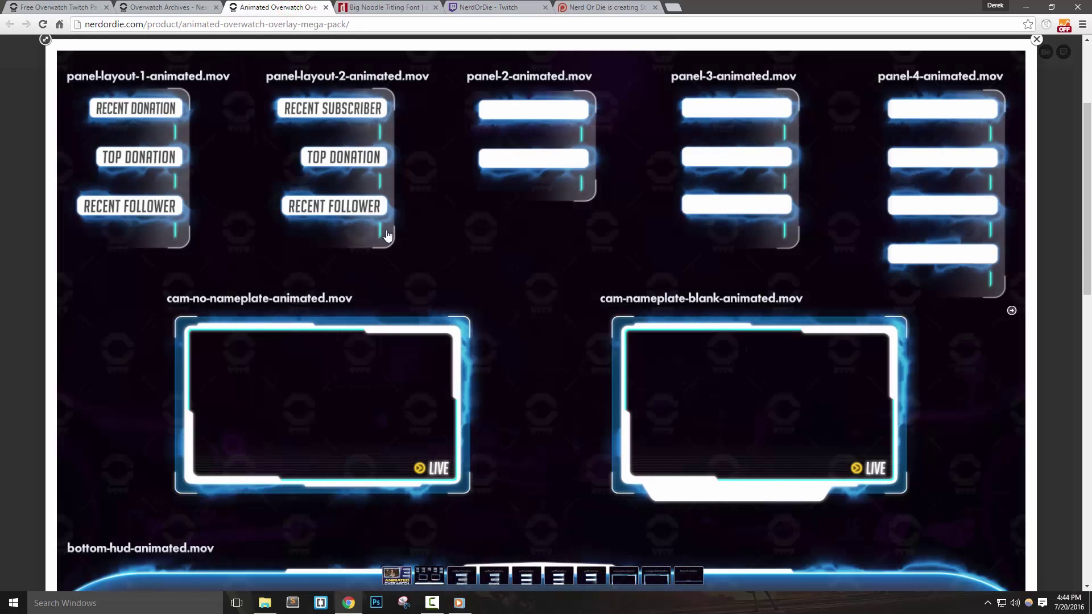
{"action": "left_click", "coordinate": [21, 162]}
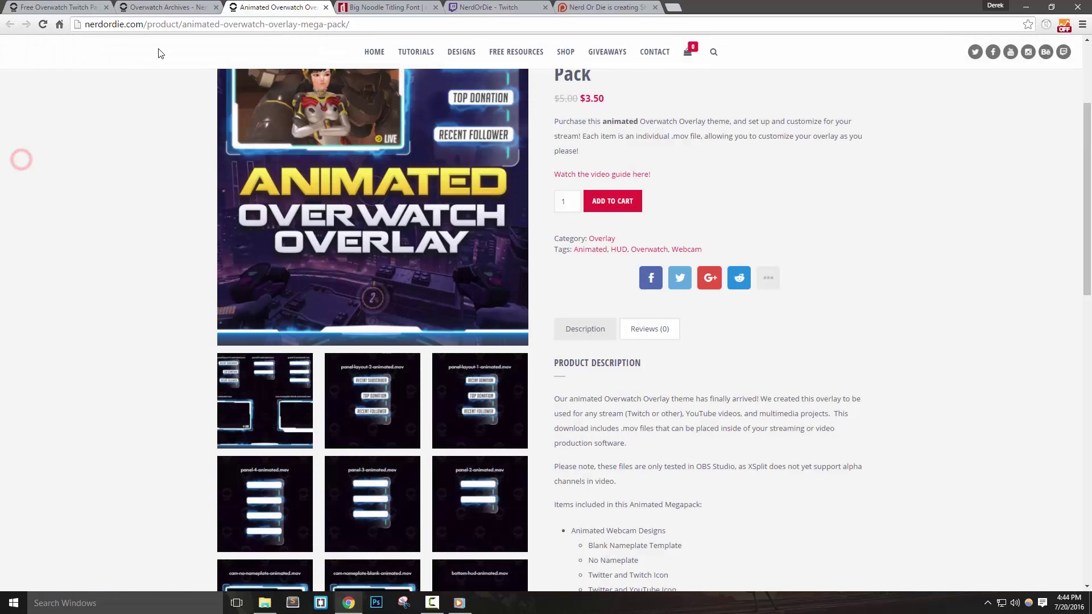
{"action": "left_click", "coordinate": [174, 8]}
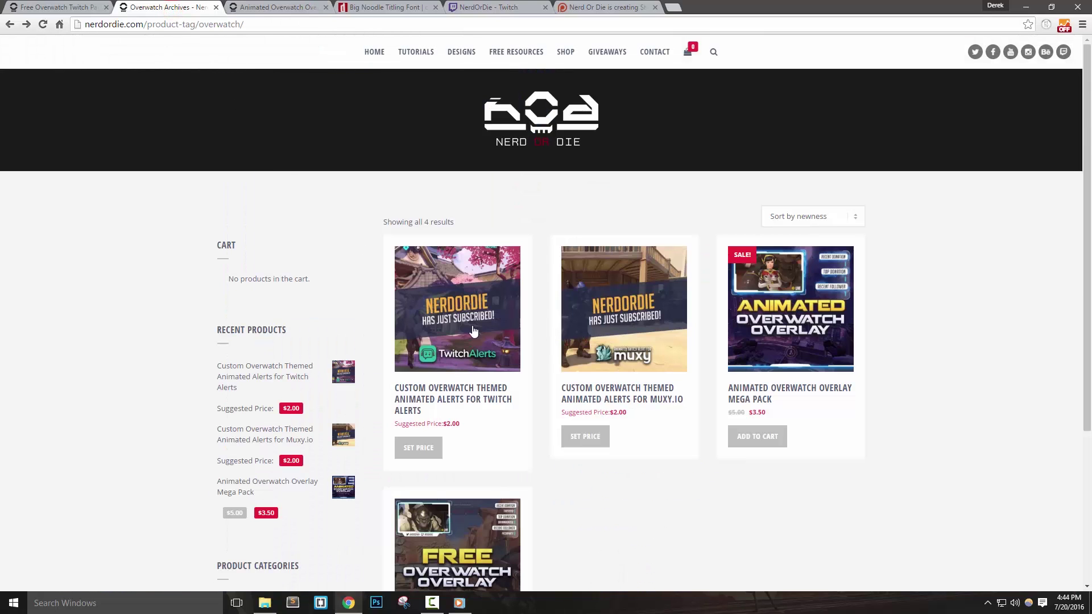
{"action": "left_click", "coordinate": [57, 8]}
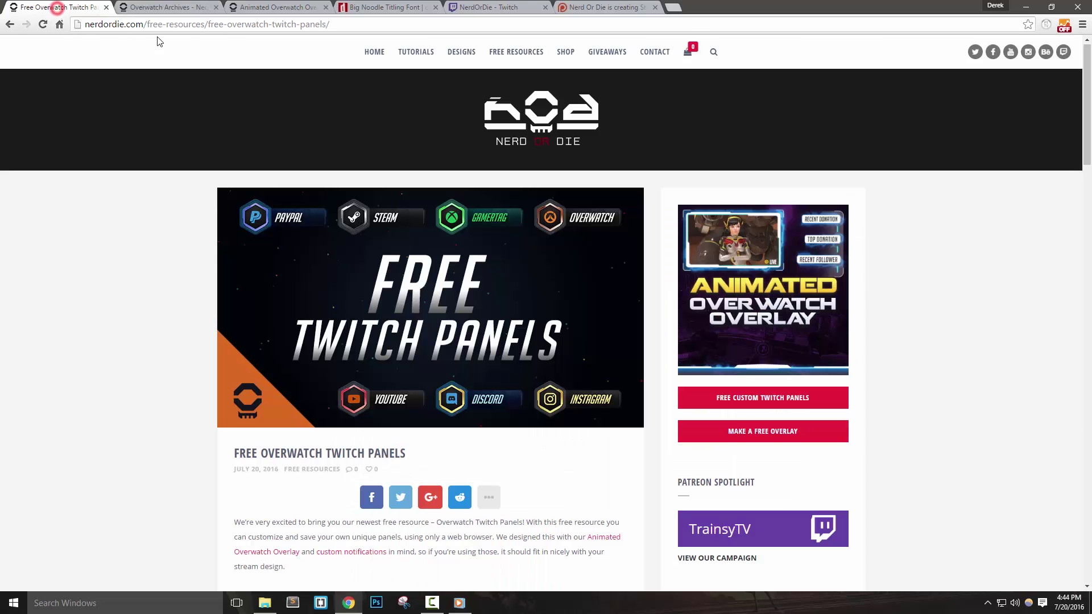
{"action": "left_click", "coordinate": [257, 24]}
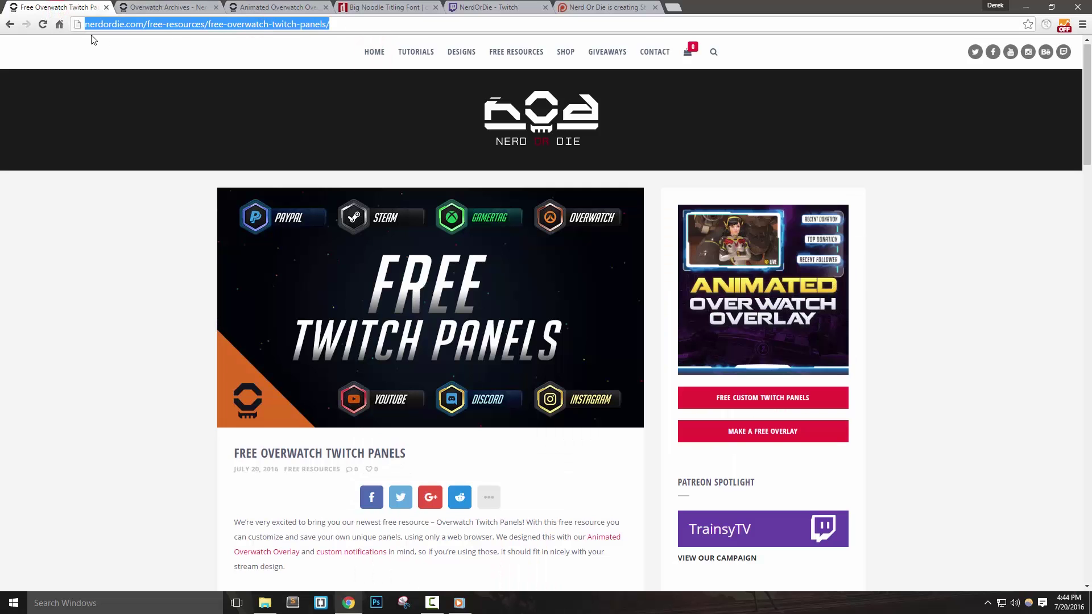
Step: Scroll down to the customizer and try an Aqua Green background
{"action": "left_click", "coordinate": [120, 394]}
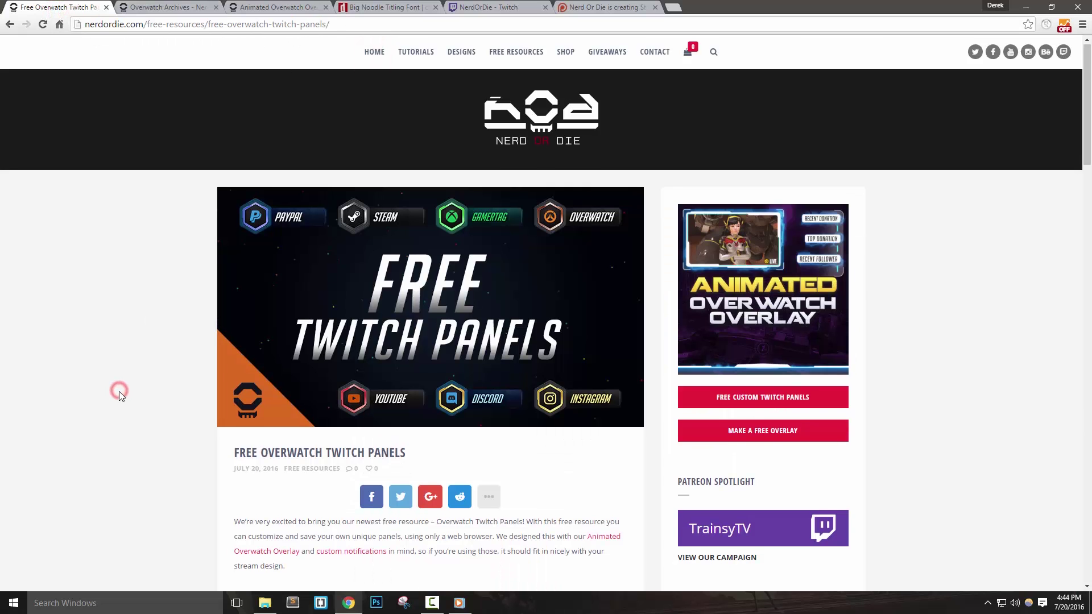
{"action": "scroll", "coordinate": [120, 394], "scroll_direction": "down", "scroll_amount": 8}
{"action": "scroll", "coordinate": [121, 396], "scroll_direction": "down", "scroll_amount": 1}
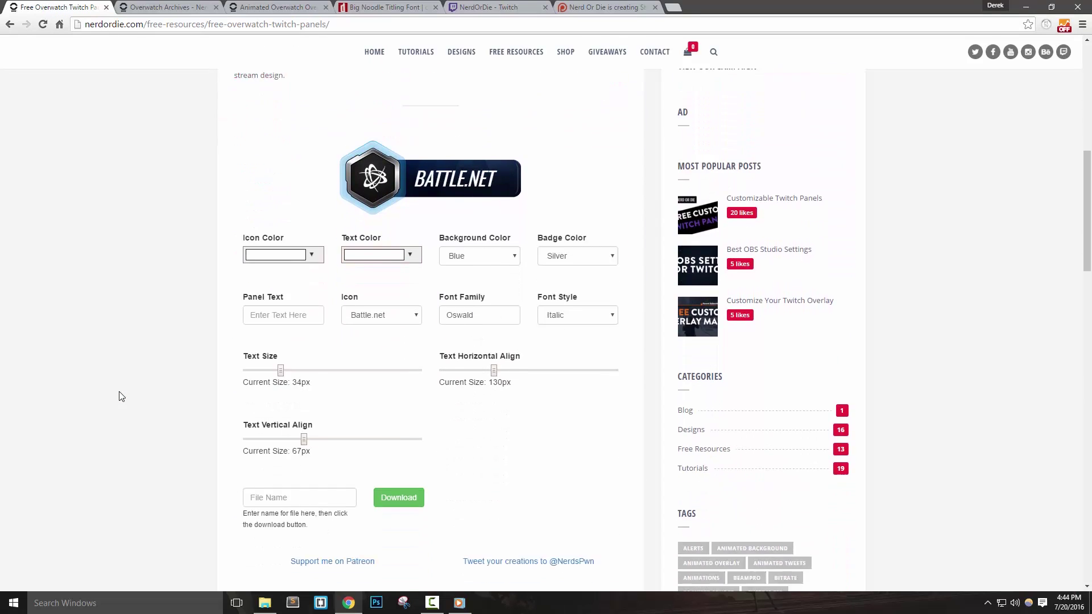
{"action": "scroll", "coordinate": [121, 397], "scroll_direction": "up", "scroll_amount": 1}
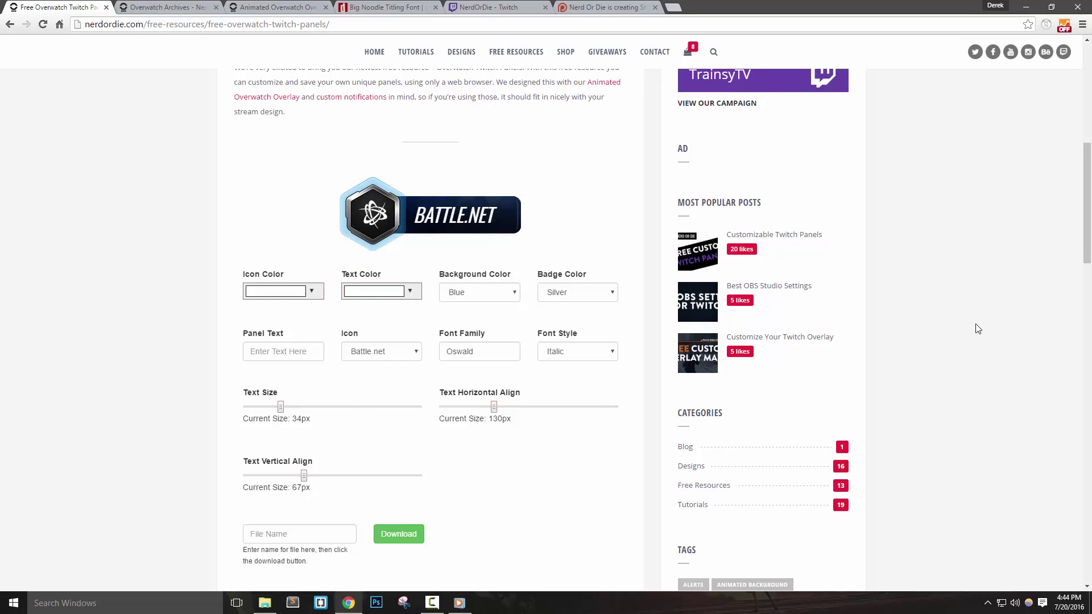
{"action": "scroll", "coordinate": [1085, 239], "scroll_direction": "down", "scroll_amount": 1}
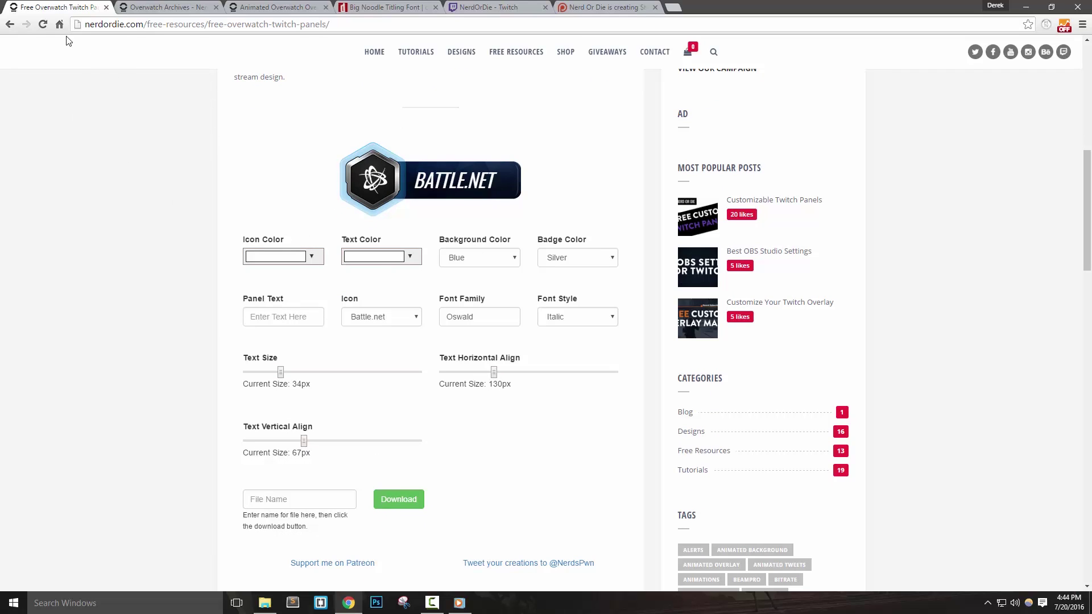
{"action": "left_click", "coordinate": [469, 258]}
{"action": "left_click", "coordinate": [468, 270]}
Step: Set the background back to Blue and bring up the Icon Color picker
{"action": "left_click", "coordinate": [472, 258]}
{"action": "left_click", "coordinate": [462, 280]}
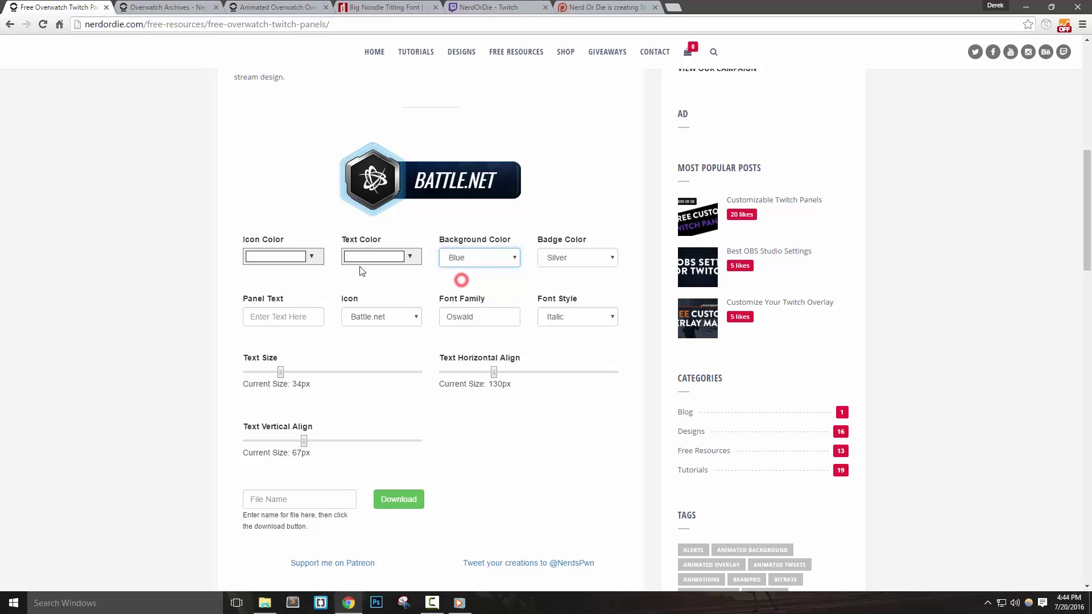
{"action": "left_click", "coordinate": [129, 296]}
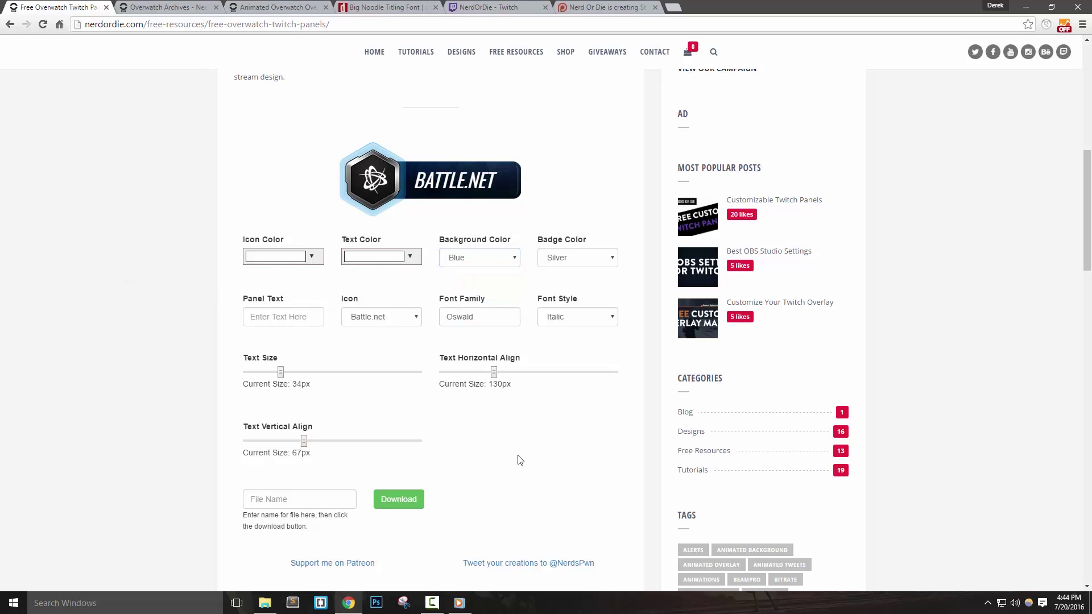
{"action": "left_click", "coordinate": [291, 256]}
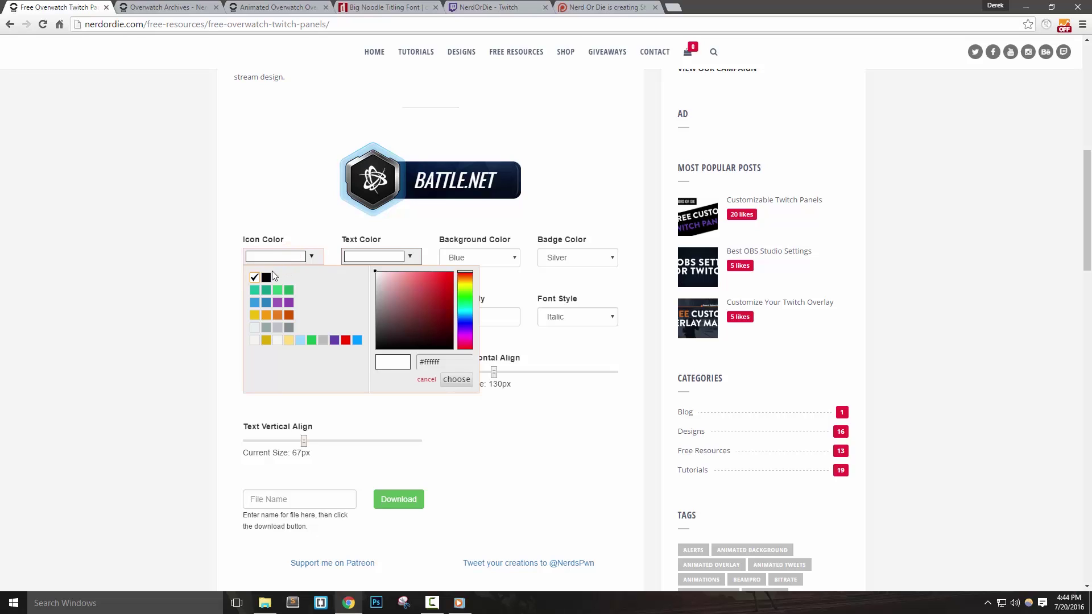
Step: Try teal, green, yellow, a custom muted shade and red #ff0000 on the icon
{"action": "left_click", "coordinate": [254, 292]}
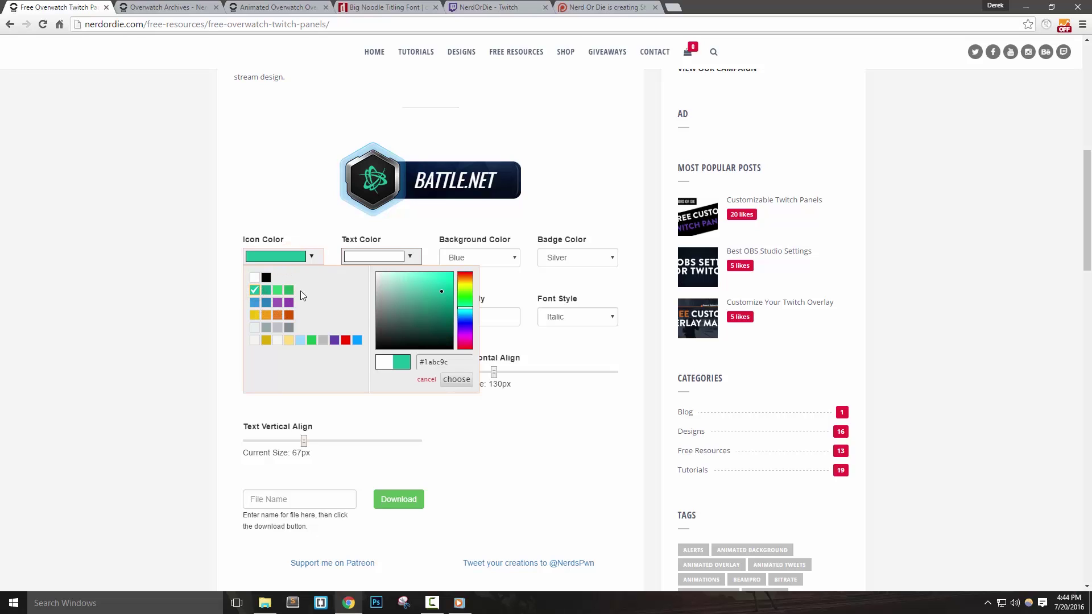
{"action": "left_click", "coordinate": [278, 291]}
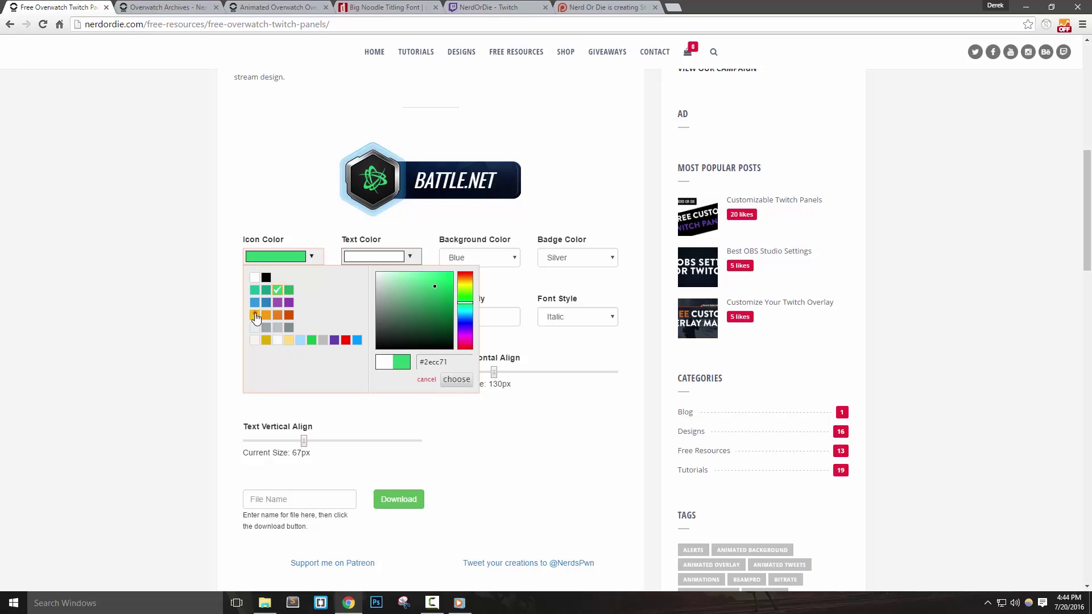
{"action": "left_click", "coordinate": [255, 315]}
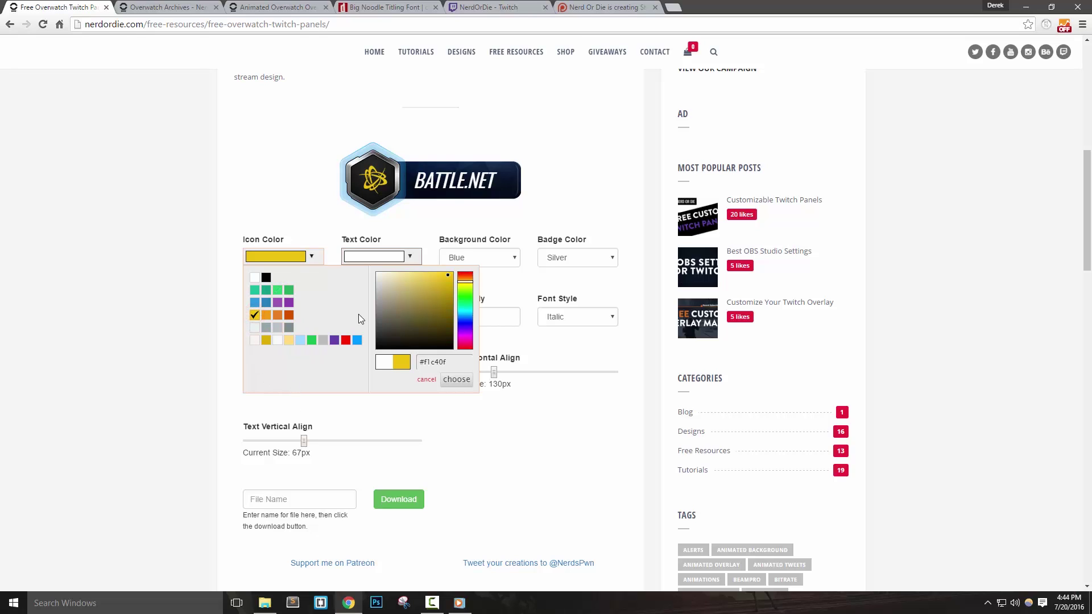
{"action": "mouse_move", "coordinate": [437, 301]}
{"action": "left_mouse_down"}
{"action": "mouse_move", "coordinate": [390, 339]}
{"action": "mouse_move", "coordinate": [409, 286]}
{"action": "mouse_move", "coordinate": [465, 311]}
{"action": "mouse_move", "coordinate": [465, 344]}
{"action": "mouse_move", "coordinate": [472, 289]}
{"action": "left_mouse_up"}
{"action": "double_click", "coordinate": [437, 361]}
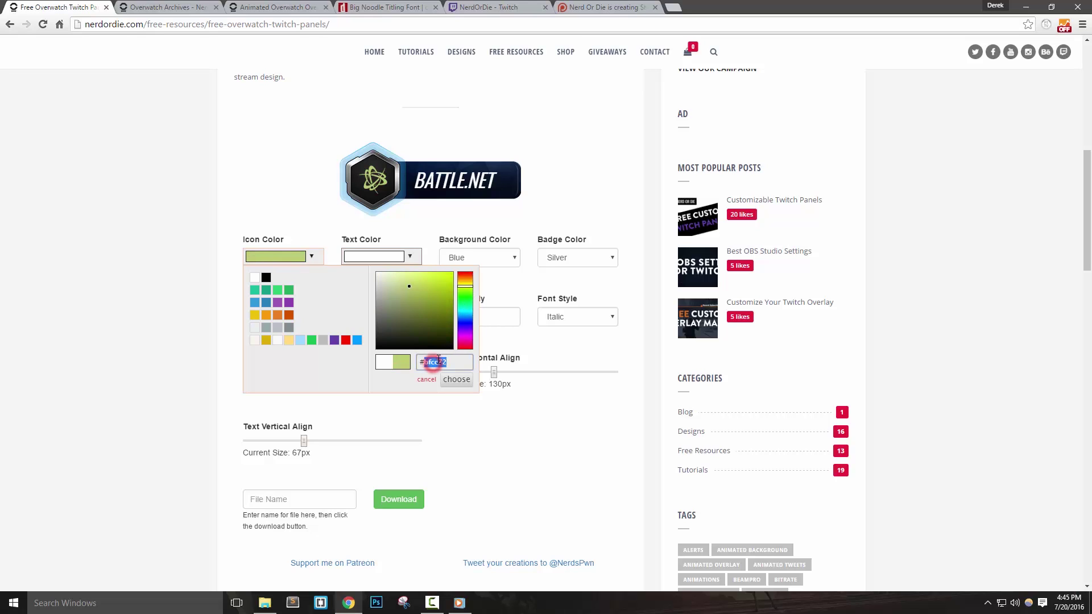
{"action": "type", "text": "ff0000"}
{"action": "left_click", "coordinate": [455, 380]}
Step: Set the badge icon to the blue swatch (#3498db)
{"action": "left_click", "coordinate": [283, 264]}
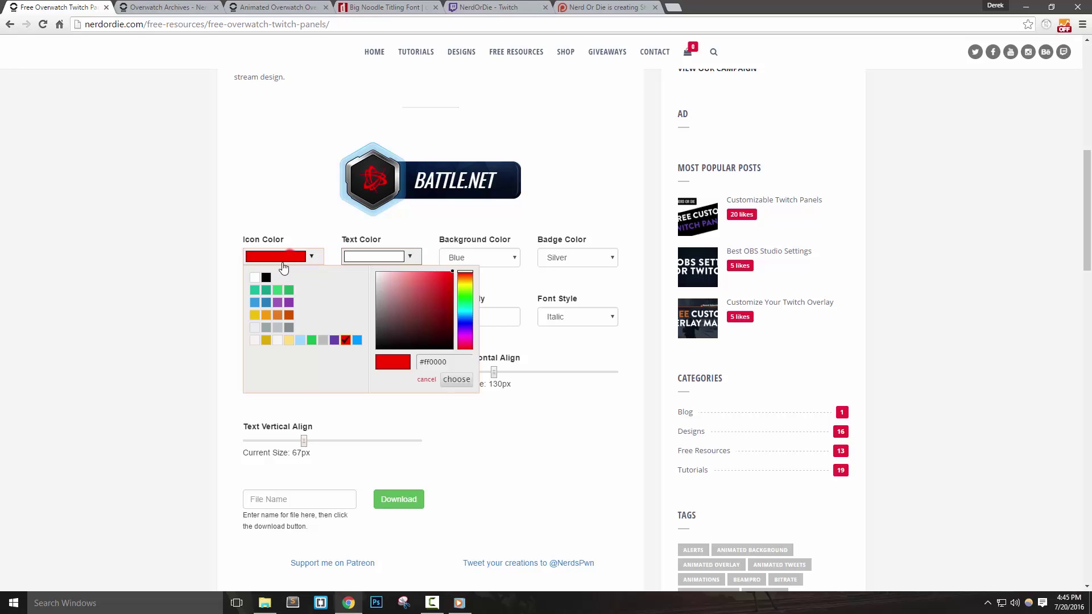
{"action": "left_click", "coordinate": [261, 301]}
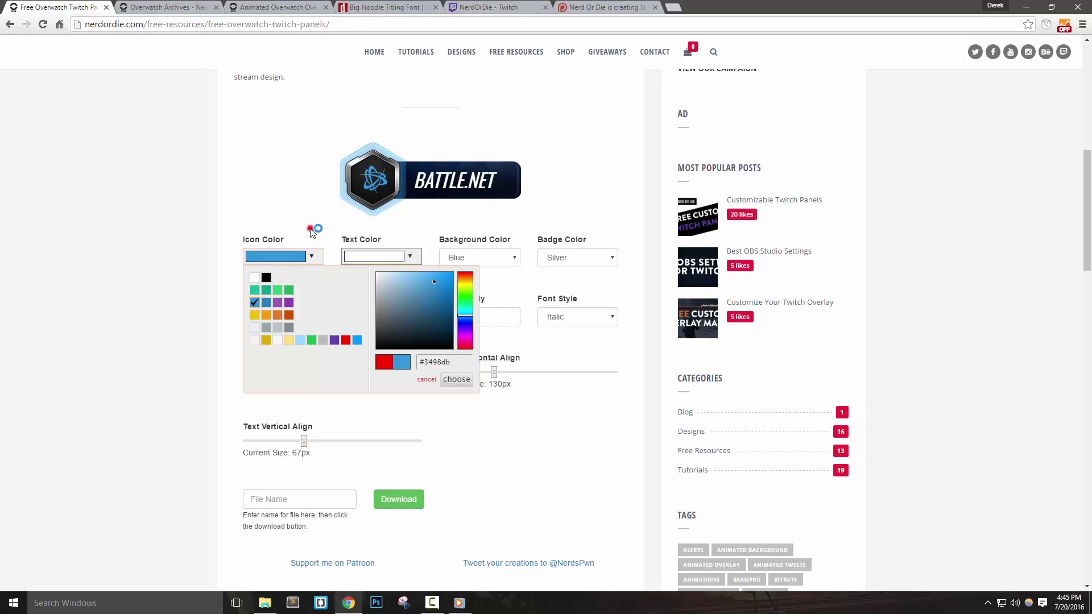
{"action": "left_click", "coordinate": [310, 229]}
{"action": "left_click", "coordinate": [382, 260]}
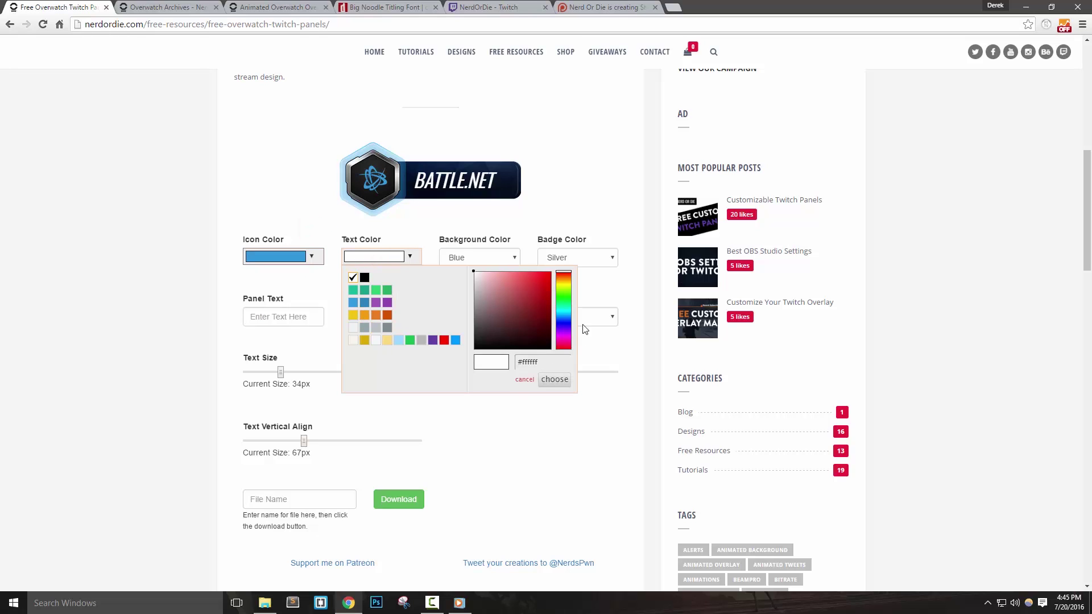
Step: Keep the panel text white after trying grey and black, and use an Aqua Green background
{"action": "left_click_drag", "start_coordinate": [479, 281], "coordinate": [463, 261]}
{"action": "left_click", "coordinate": [365, 278]}
{"action": "left_click", "coordinate": [353, 277]}
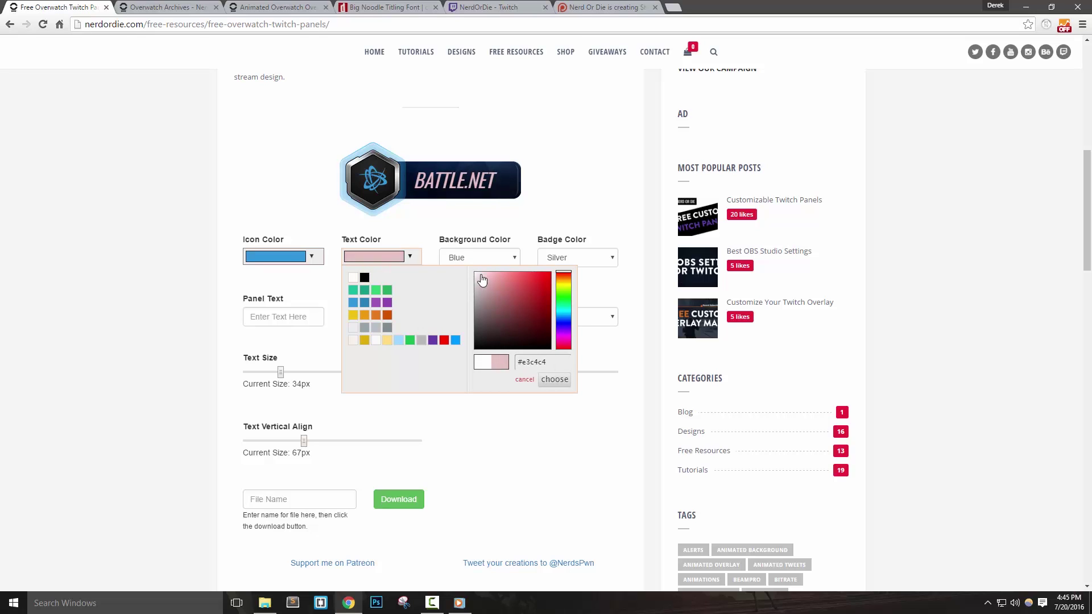
{"action": "left_click", "coordinate": [410, 256]}
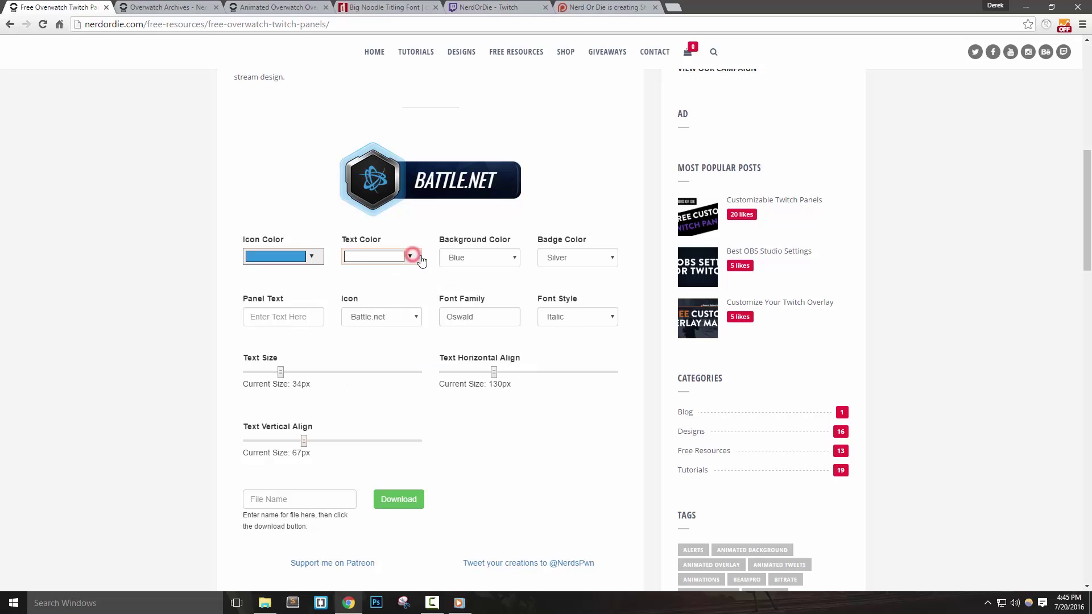
{"action": "left_click", "coordinate": [494, 261]}
{"action": "left_click", "coordinate": [485, 269]}
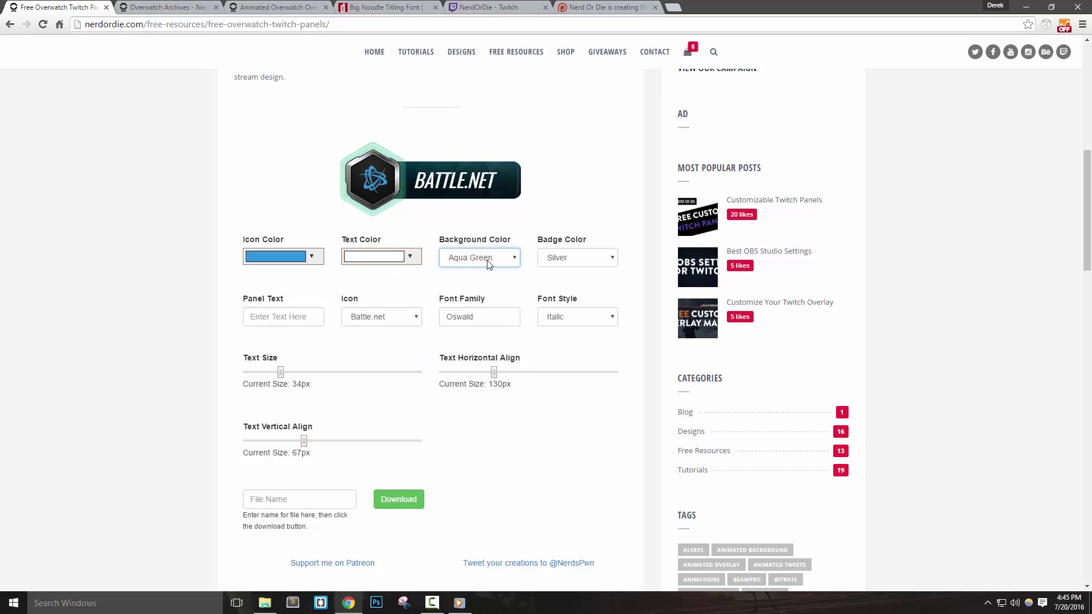
Step: Try Light and Purple backgrounds, then settle on Slate
{"action": "left_click", "coordinate": [488, 257]}
{"action": "left_click", "coordinate": [470, 289]}
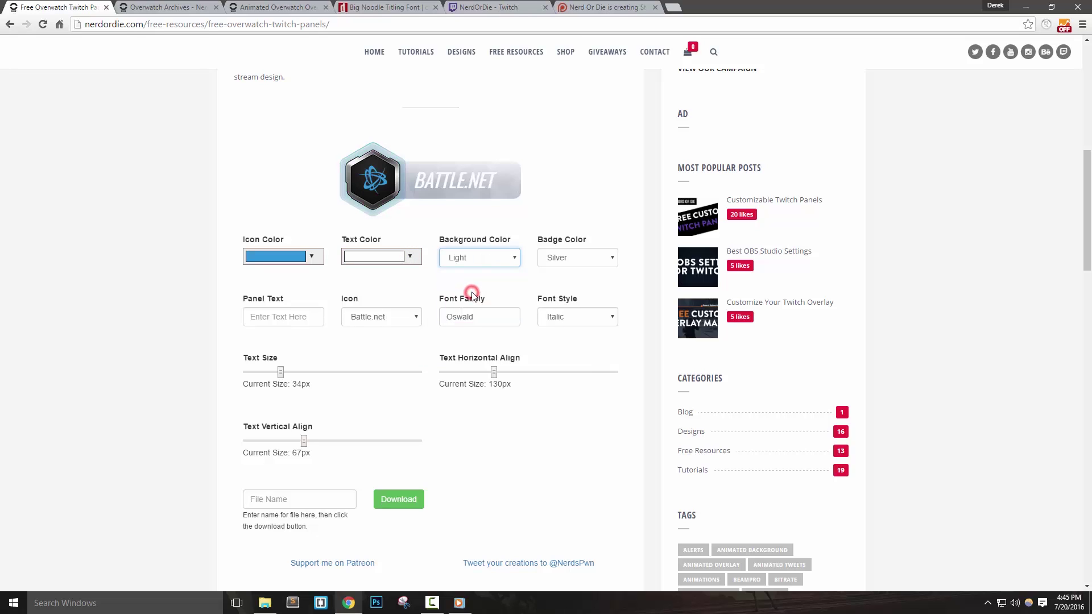
{"action": "left_click", "coordinate": [487, 257]}
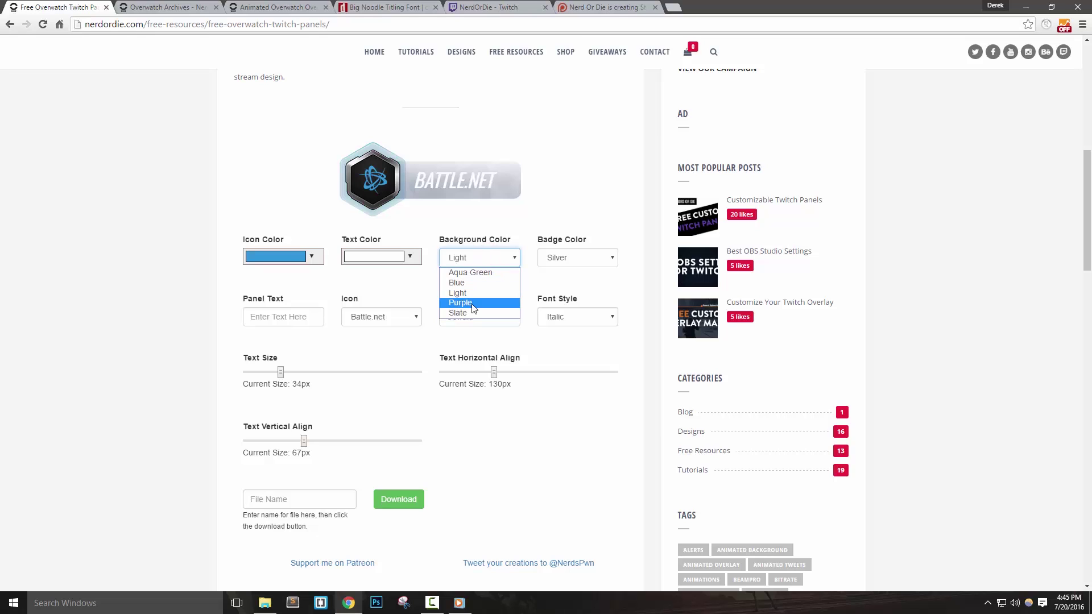
{"action": "left_click", "coordinate": [472, 307]}
{"action": "left_click", "coordinate": [488, 257]}
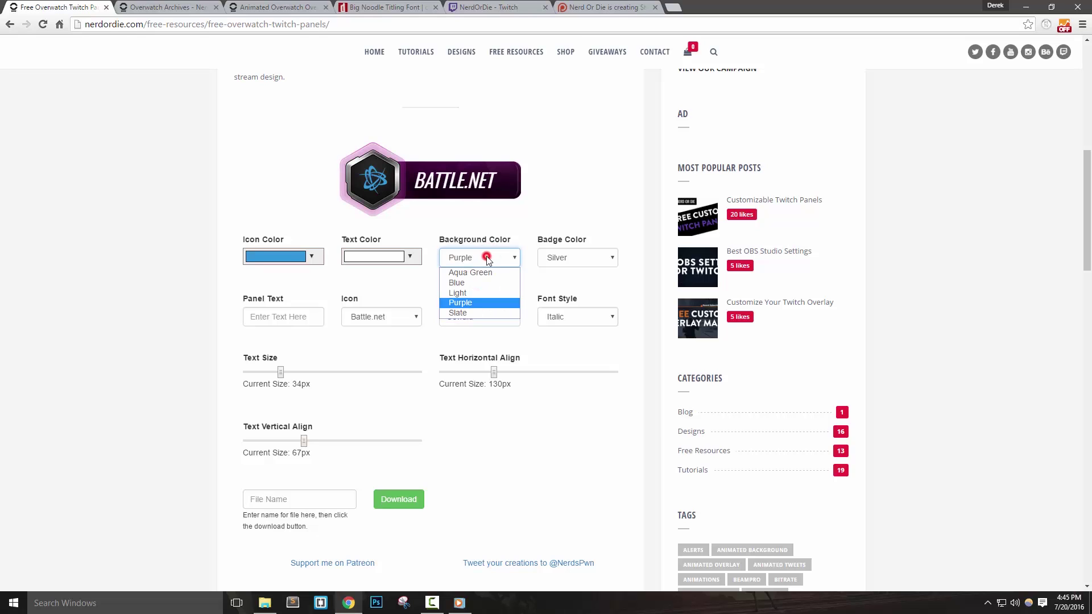
{"action": "left_click", "coordinate": [467, 313]}
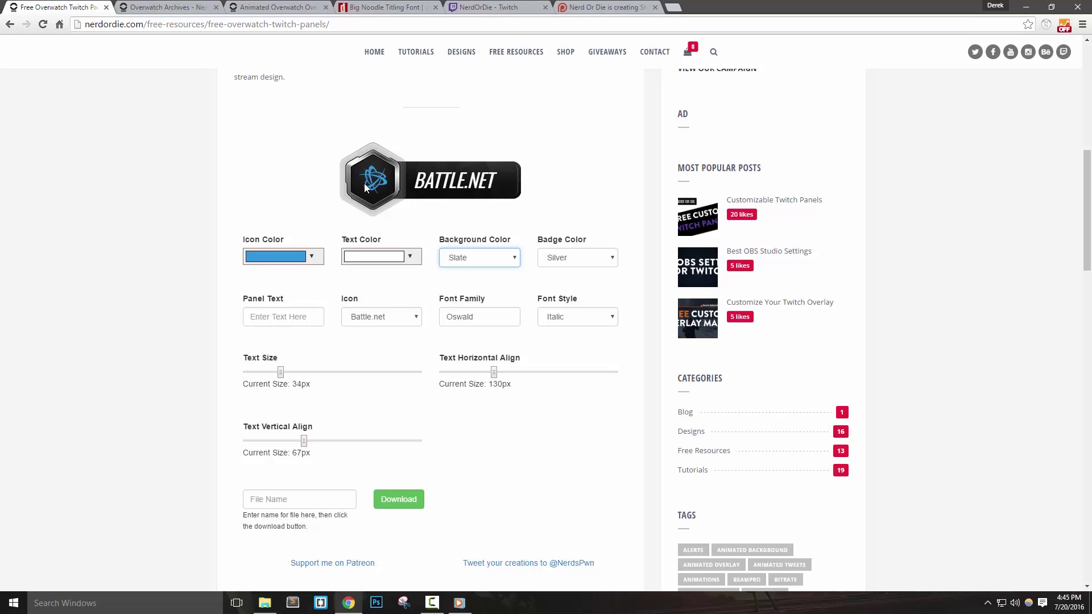
Step: Try a Blue badge rim, then switch it to Gold
{"action": "left_click", "coordinate": [570, 258]}
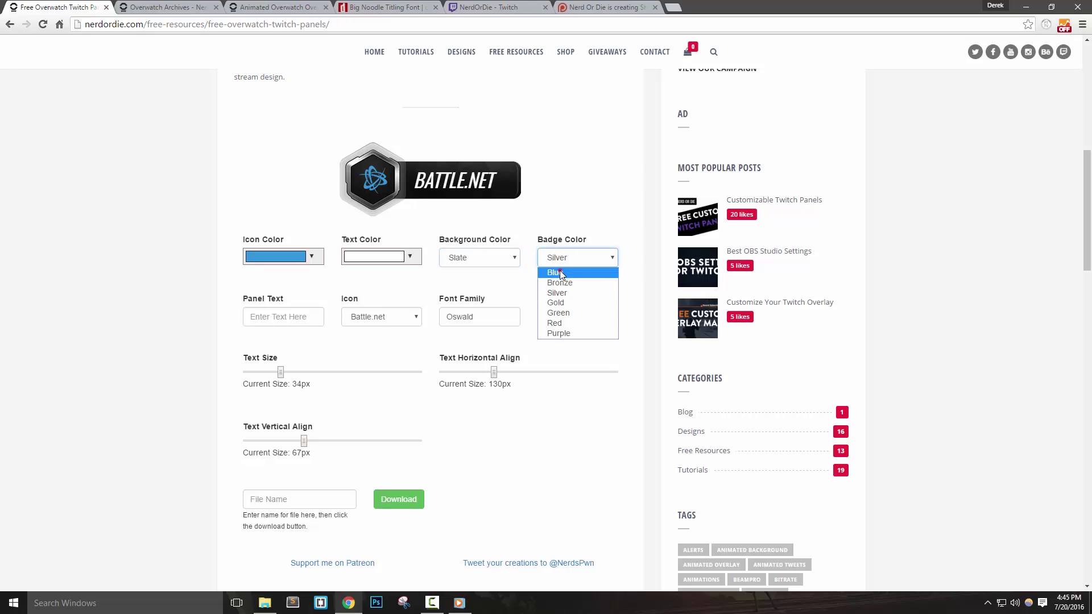
{"action": "left_click", "coordinate": [560, 271]}
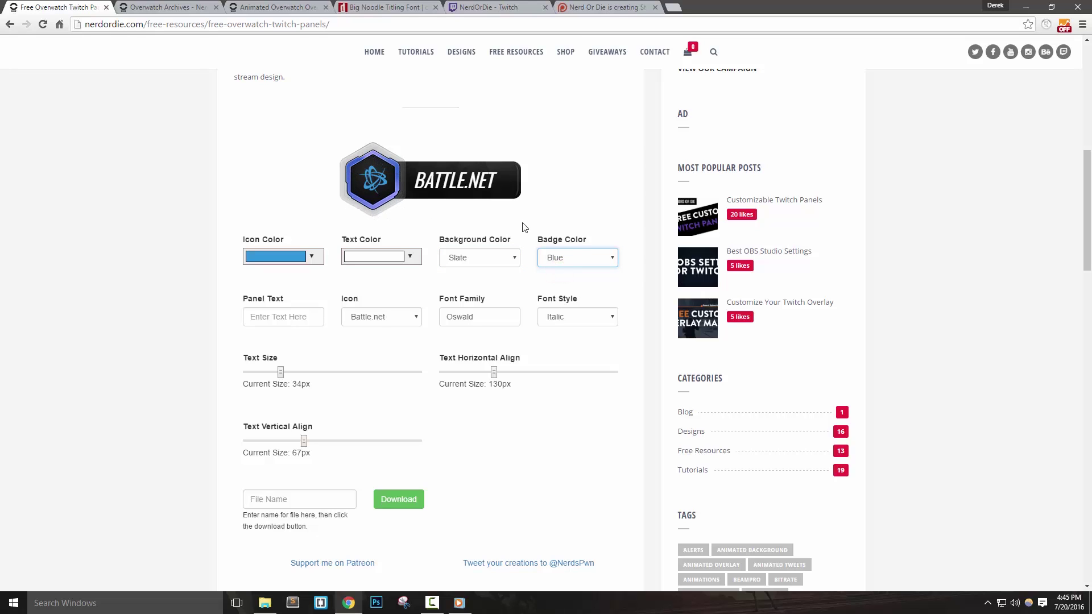
{"action": "left_click", "coordinate": [577, 259]}
{"action": "left_click", "coordinate": [571, 301]}
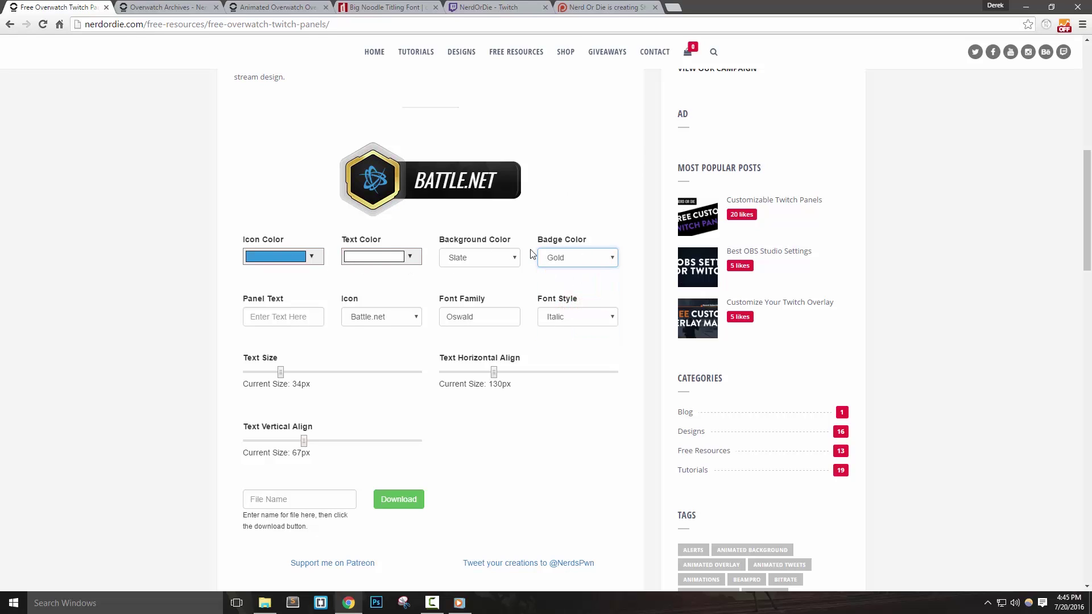
Step: Test the label with 'Text Input', 'Logest Word' and ':)', then begin typing 'Twitt'
{"action": "left_click", "coordinate": [287, 317]}
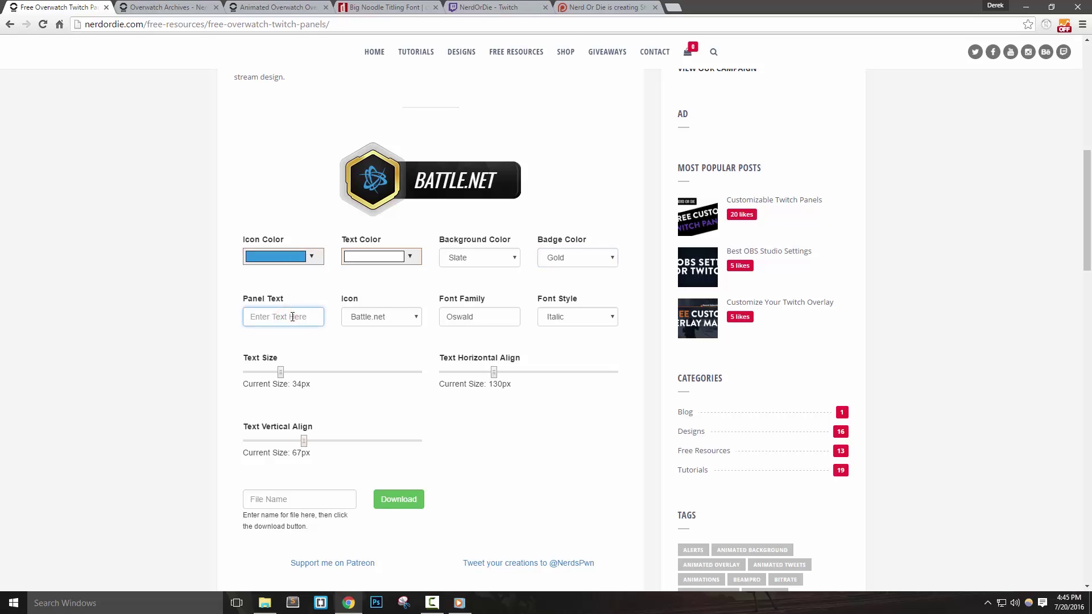
{"action": "type", "text": "Text"}
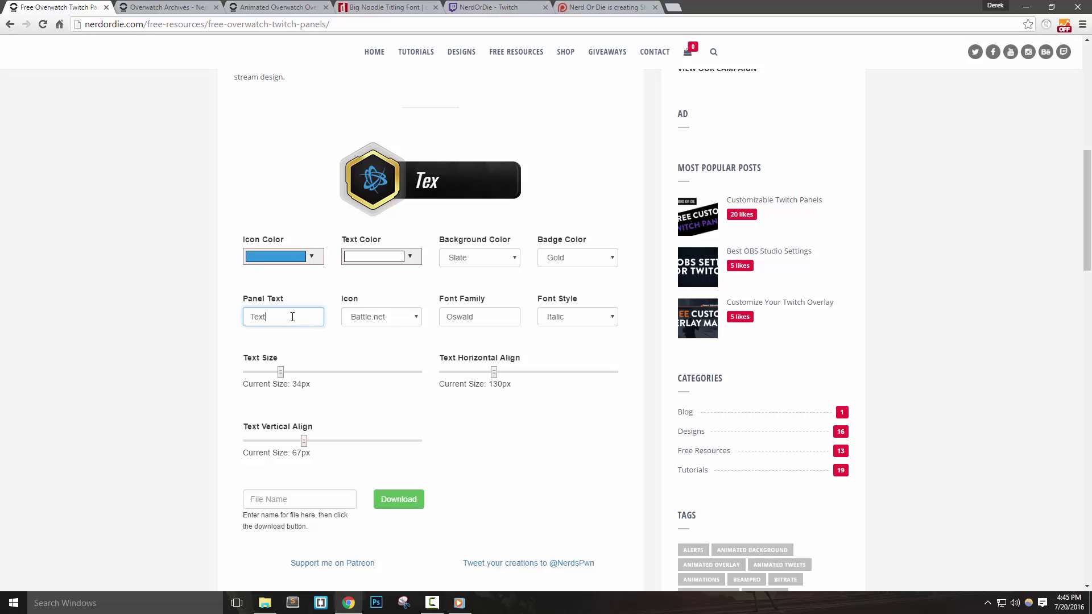
{"action": "type", "text": " Input"}
{"action": "key", "text": "ctrl+a"}
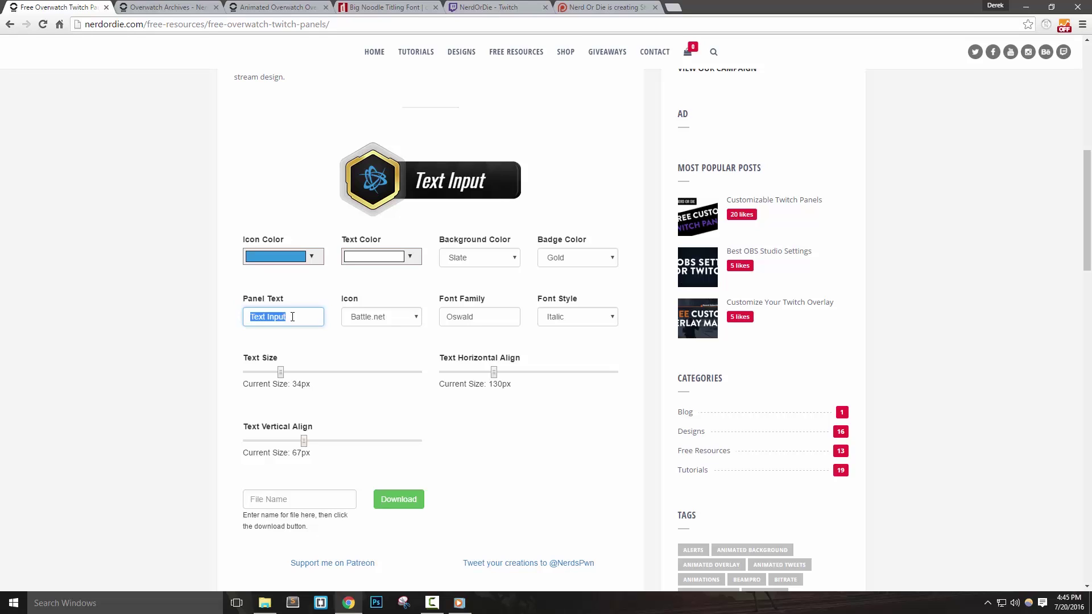
{"action": "type", "text": "Logest Word...."}
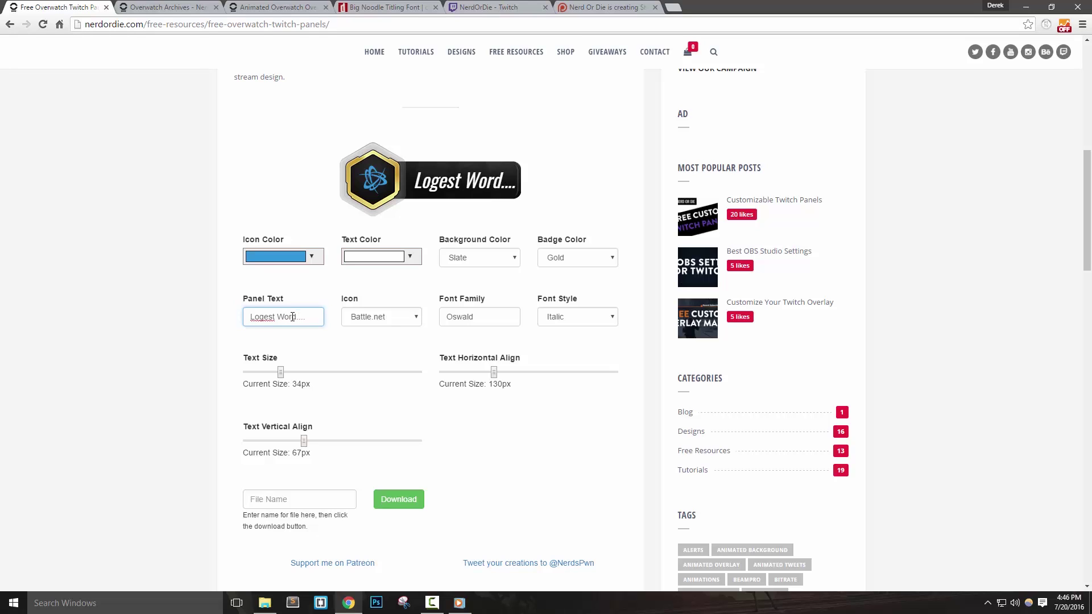
{"action": "key", "text": "ctrl+a"}
{"action": "type", "text": ":)"}
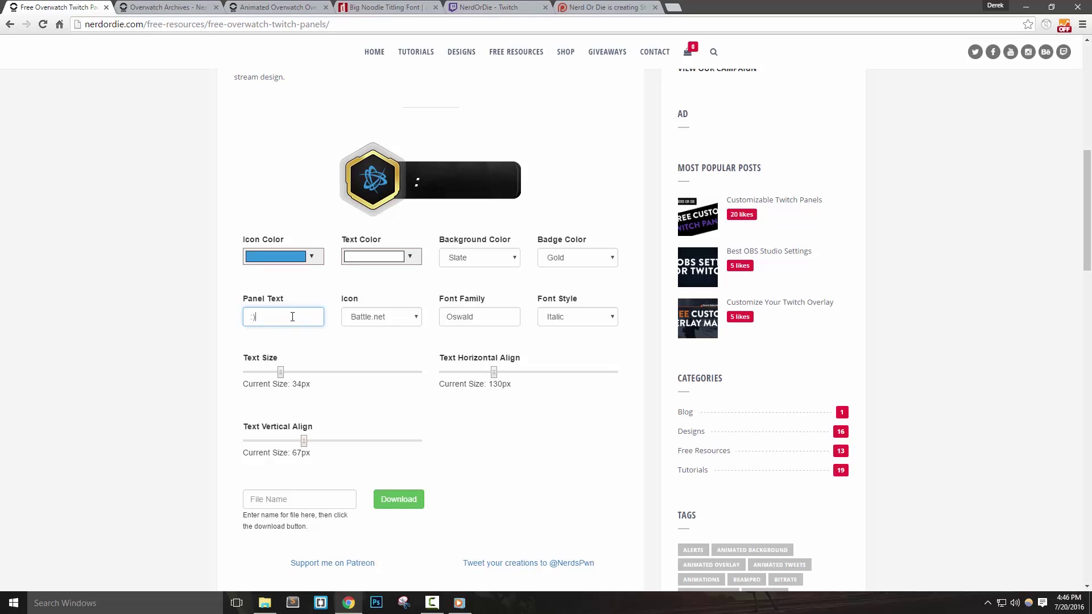
{"action": "key", "text": "BackSpace"}
{"action": "type", "text": "Twitter"}
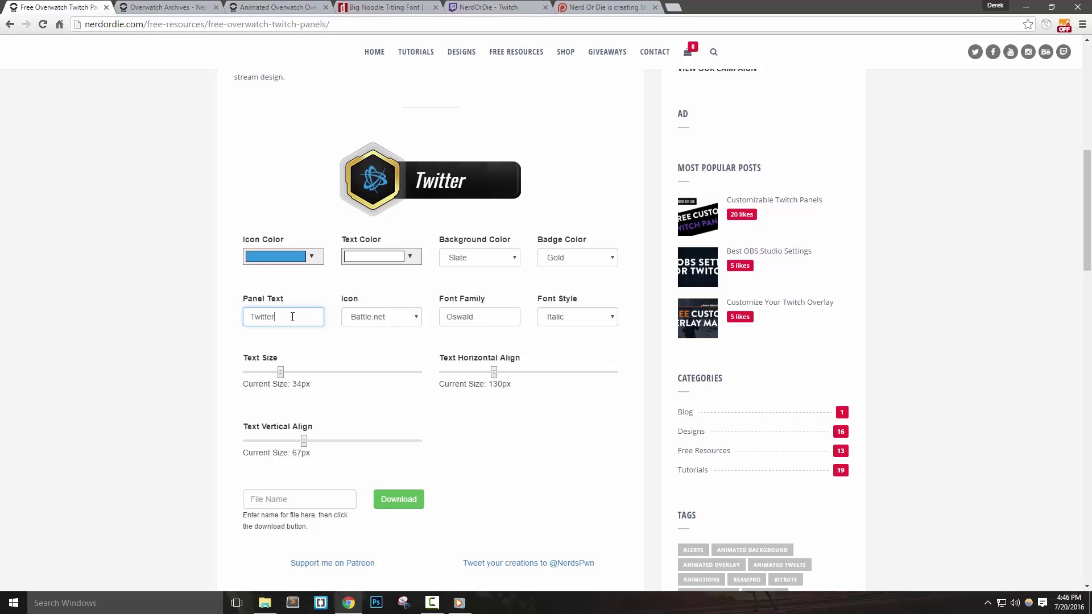
Step: Try the label as 'TWITTER', then settle on 'Twitter'
{"action": "double_click", "coordinate": [292, 316]}
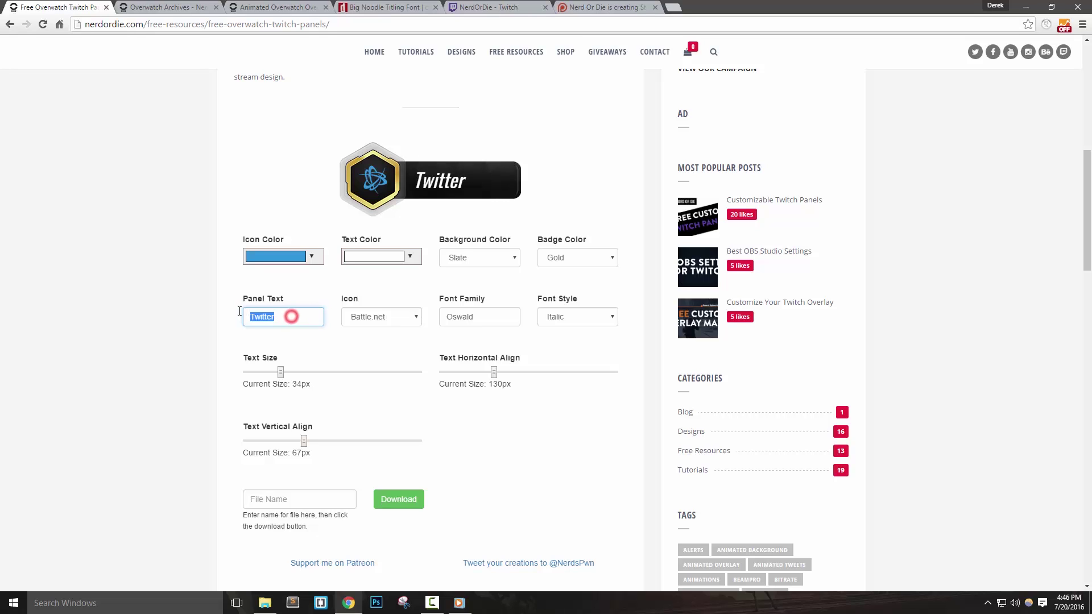
{"action": "left_click", "coordinate": [189, 368]}
{"action": "left_click", "coordinate": [275, 318]}
{"action": "double_click", "coordinate": [307, 319]}
{"action": "type", "text": "TWITTER"}
{"action": "key", "text": "ctrl+a"}
{"action": "type", "text": "Twitter"}
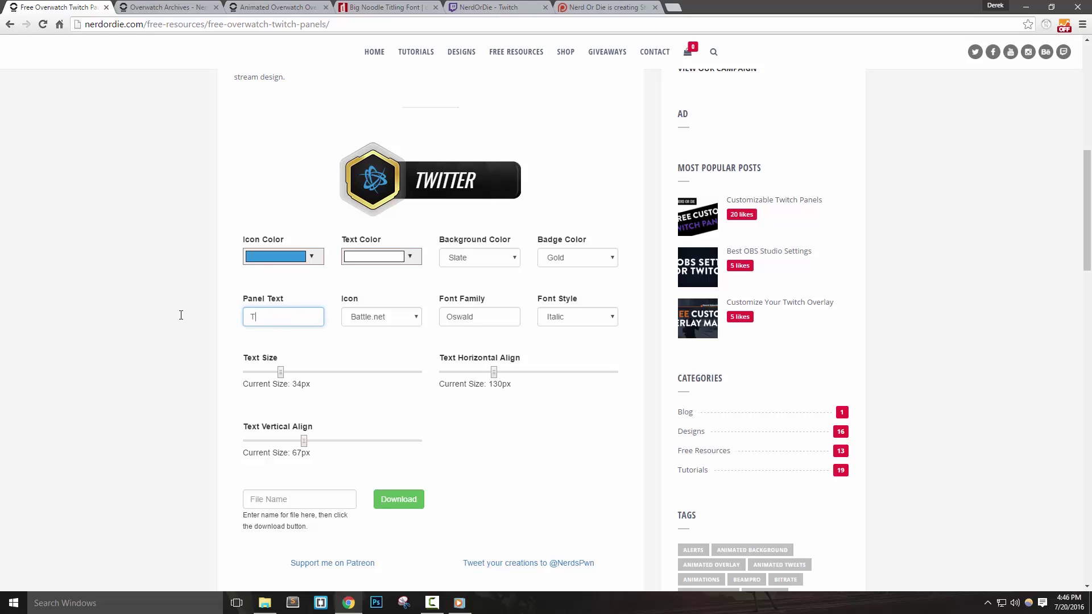
{"action": "left_click", "coordinate": [288, 317]}
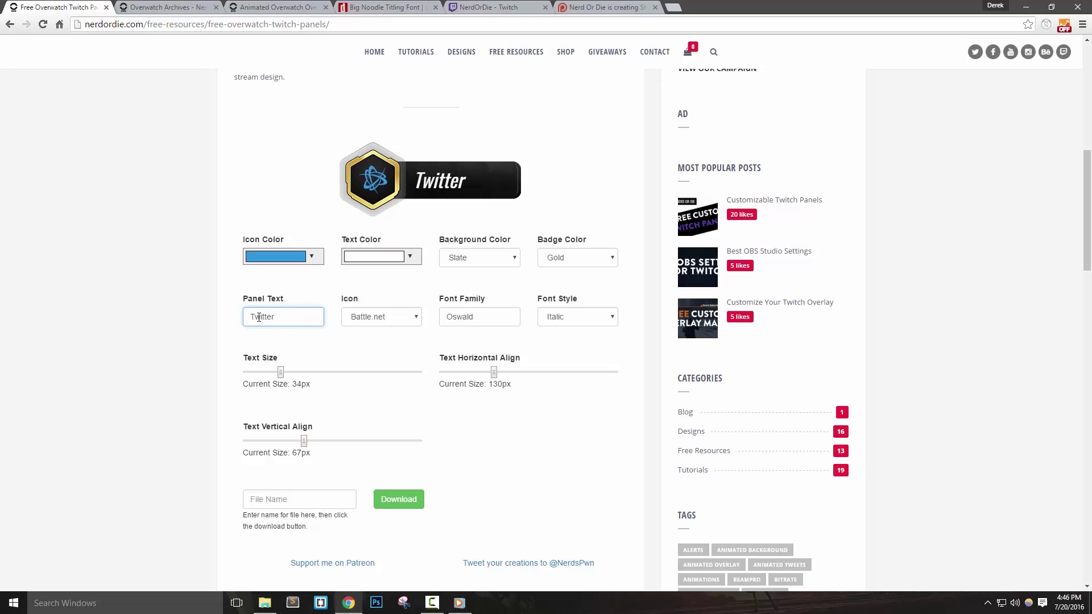
Step: Try the Twitter, Playstation and blank icons on the badge
{"action": "left_click", "coordinate": [385, 324]}
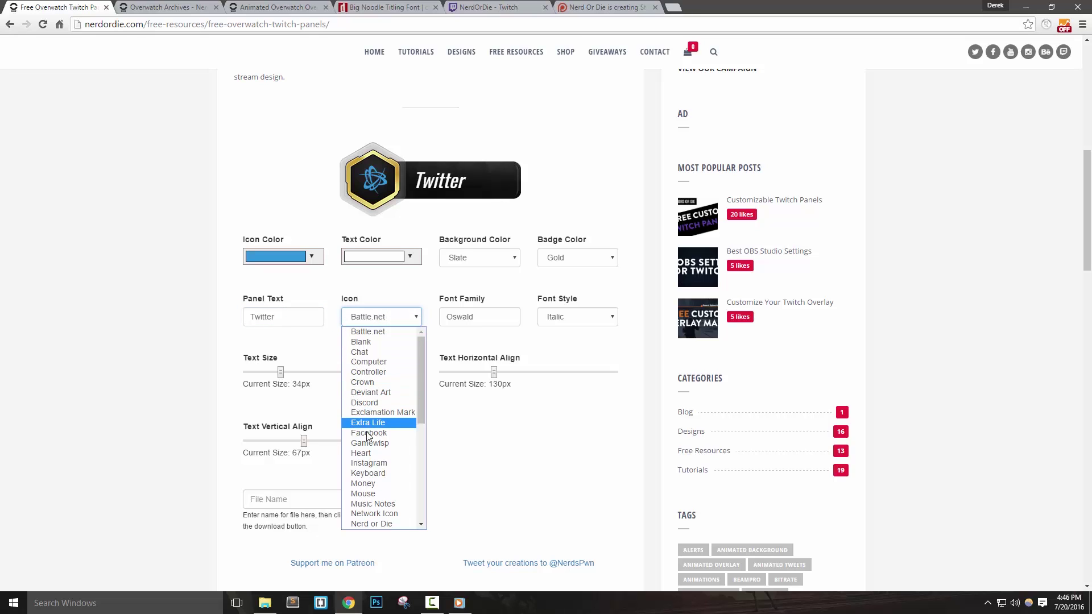
{"action": "scroll", "coordinate": [364, 481], "scroll_direction": "down", "scroll_amount": 1}
{"action": "scroll", "coordinate": [366, 481], "scroll_direction": "down", "scroll_amount": 5}
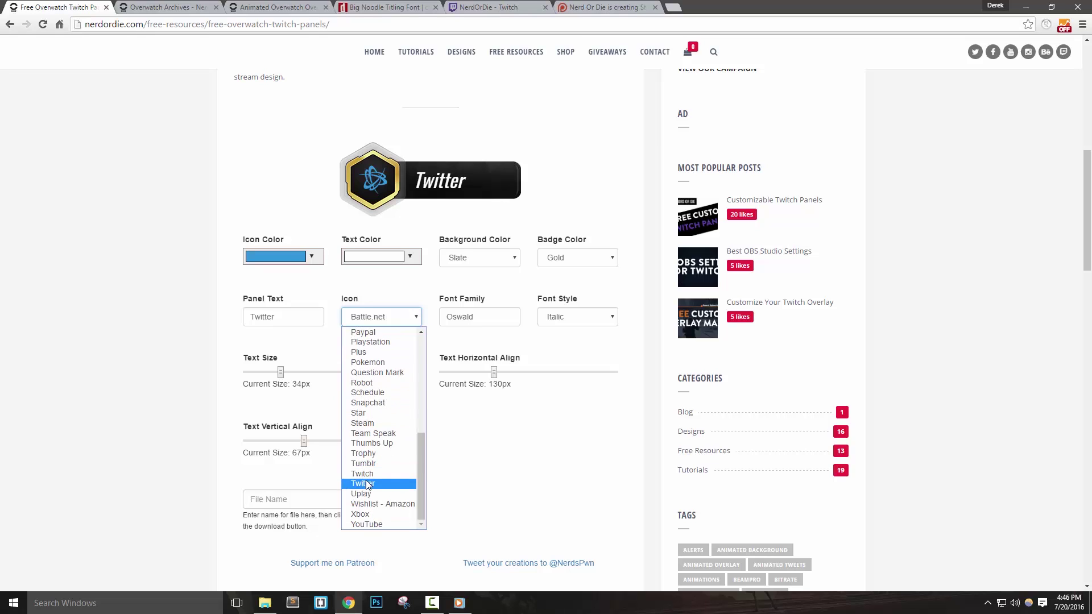
{"action": "left_click", "coordinate": [366, 482]}
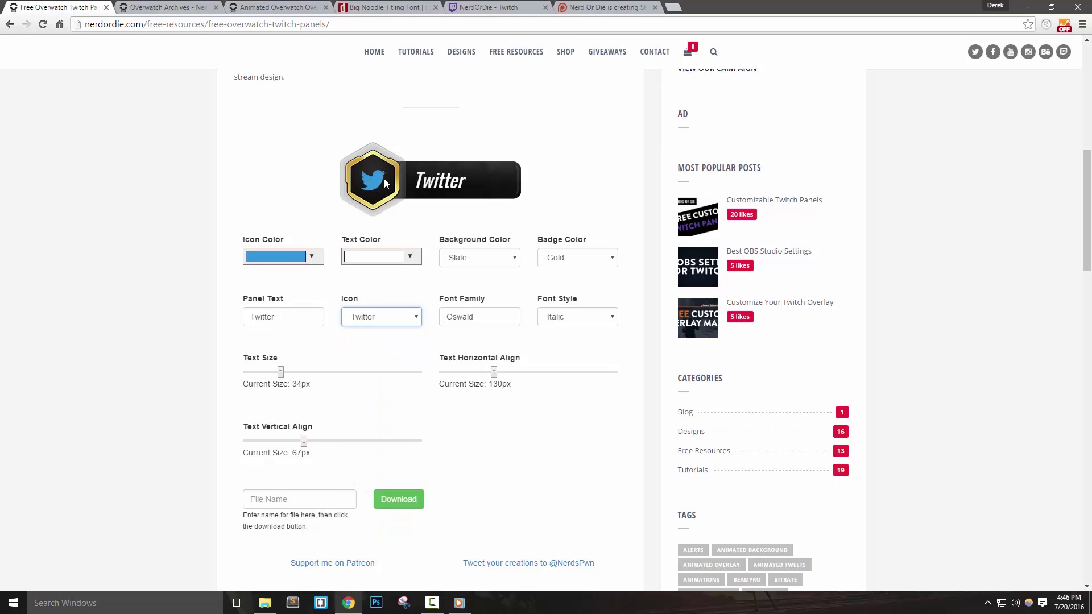
{"action": "left_click", "coordinate": [373, 320]}
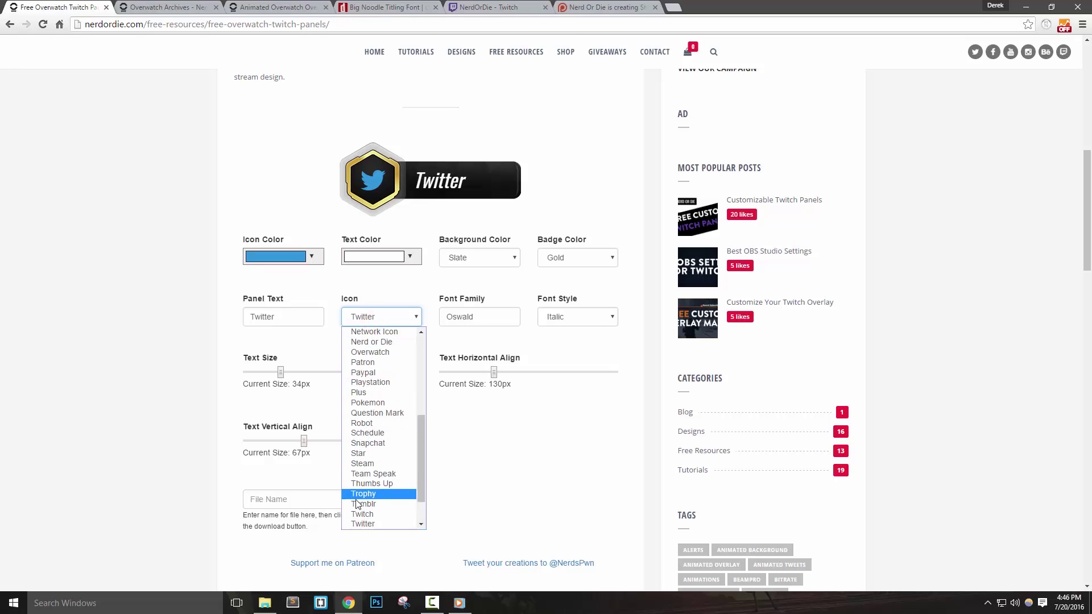
{"action": "scroll", "coordinate": [364, 512], "scroll_direction": "up", "scroll_amount": 4}
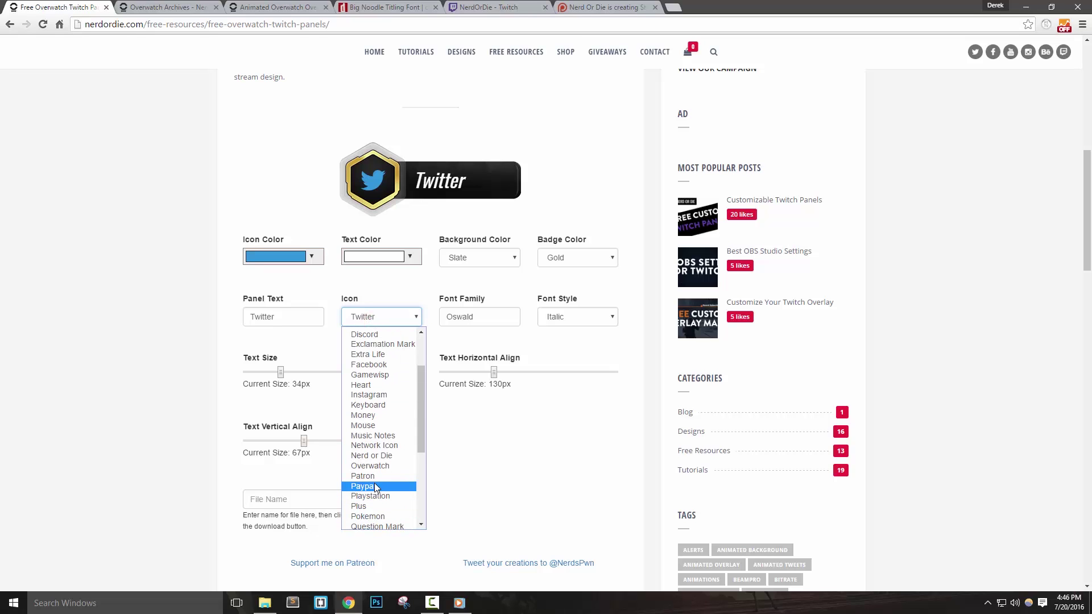
{"action": "left_click", "coordinate": [370, 497]}
{"action": "left_click", "coordinate": [374, 319]}
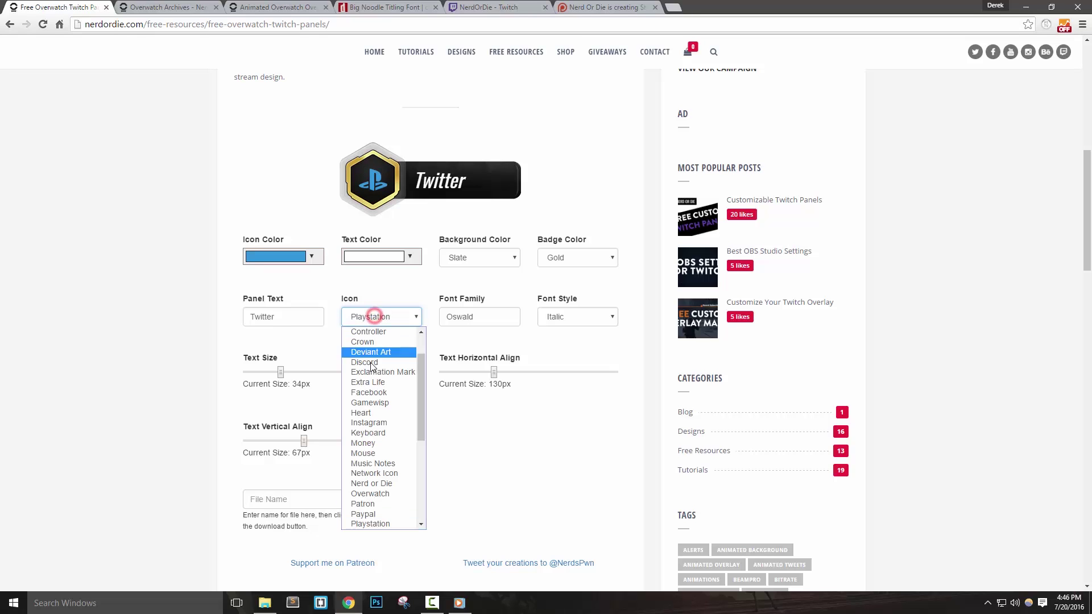
{"action": "scroll", "coordinate": [374, 423], "scroll_direction": "up", "scroll_amount": 2}
{"action": "left_click", "coordinate": [377, 342]}
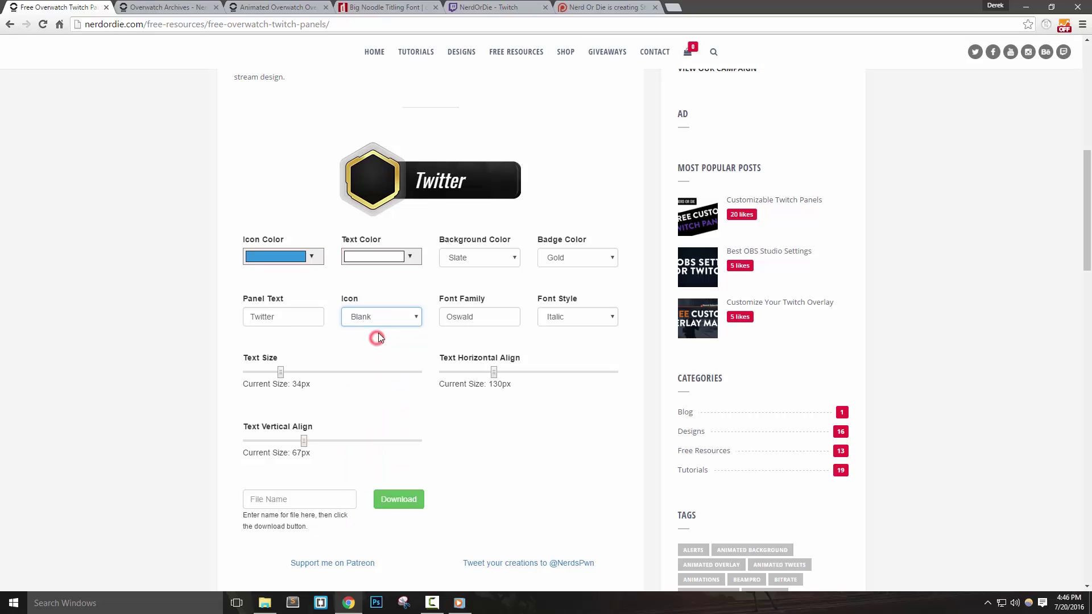
Step: Retype the panel text as 'Twitter' and try the Nerd or Die icon
{"action": "double_click", "coordinate": [295, 317]}
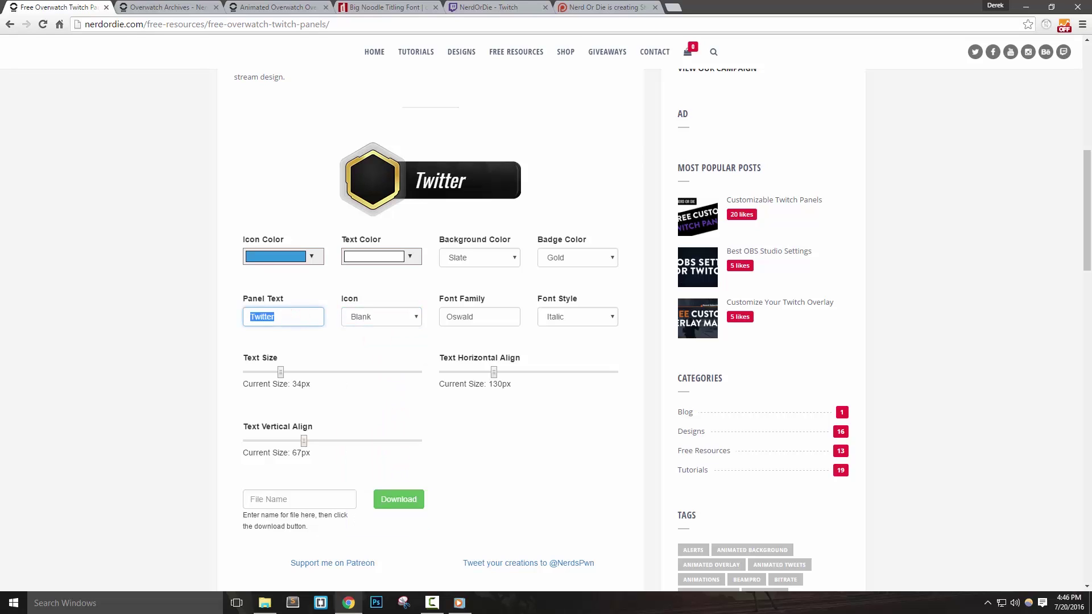
{"action": "key", "text": "BackSpace"}
{"action": "type", "text": "Twitter"}
{"action": "left_click", "coordinate": [368, 316]}
{"action": "scroll", "coordinate": [386, 415], "scroll_direction": "down", "scroll_amount": 4}
{"action": "scroll", "coordinate": [392, 420], "scroll_direction": "up", "scroll_amount": 2}
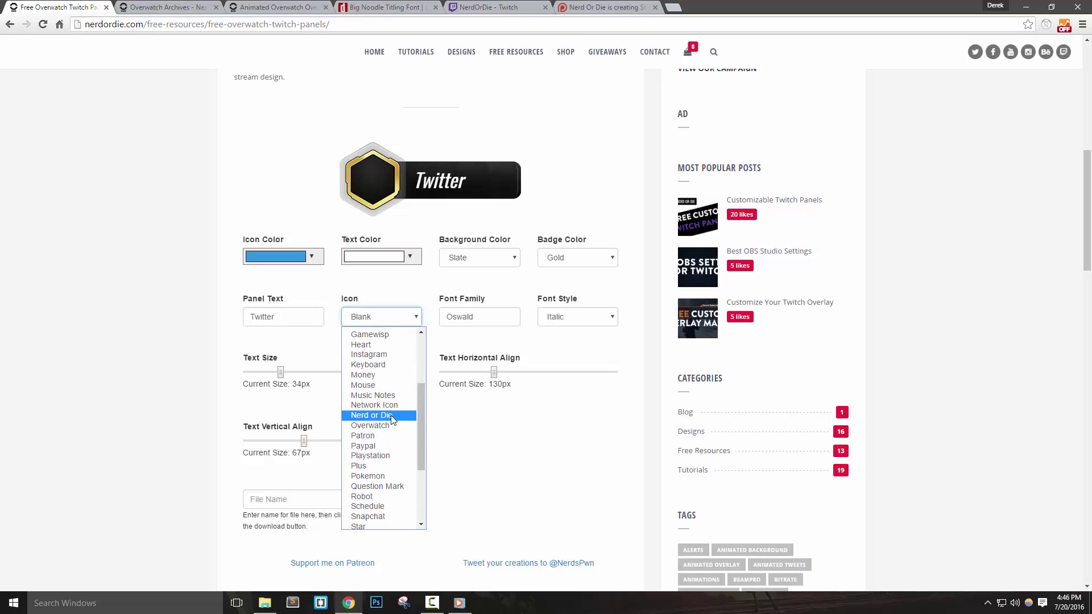
{"action": "left_click", "coordinate": [392, 418]}
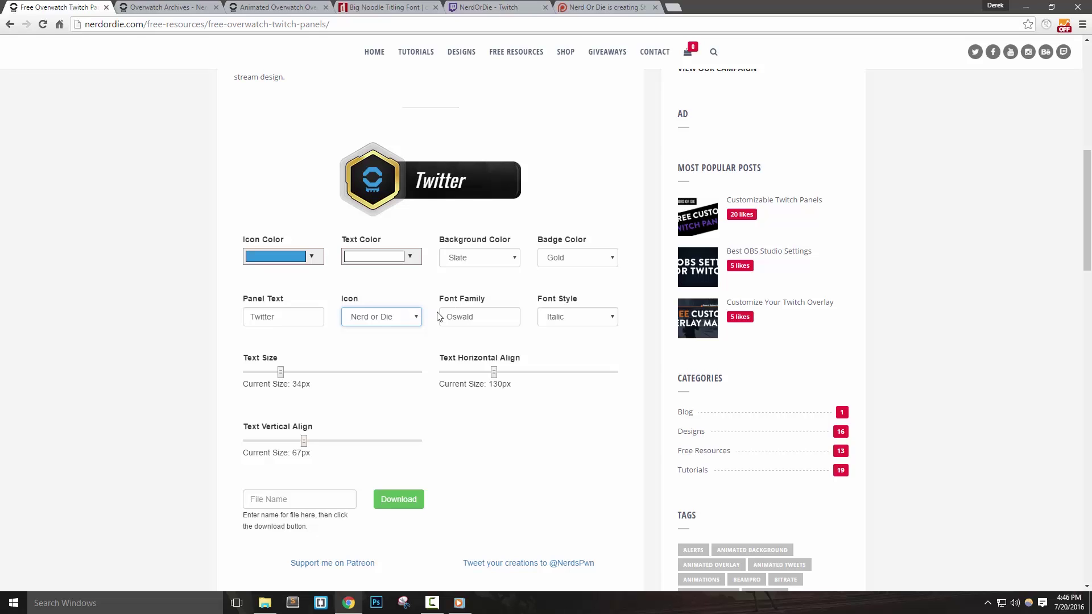
Step: Set the badge icon back to Twitter
{"action": "left_click", "coordinate": [374, 316]}
{"action": "scroll", "coordinate": [377, 422], "scroll_direction": "down", "scroll_amount": 4}
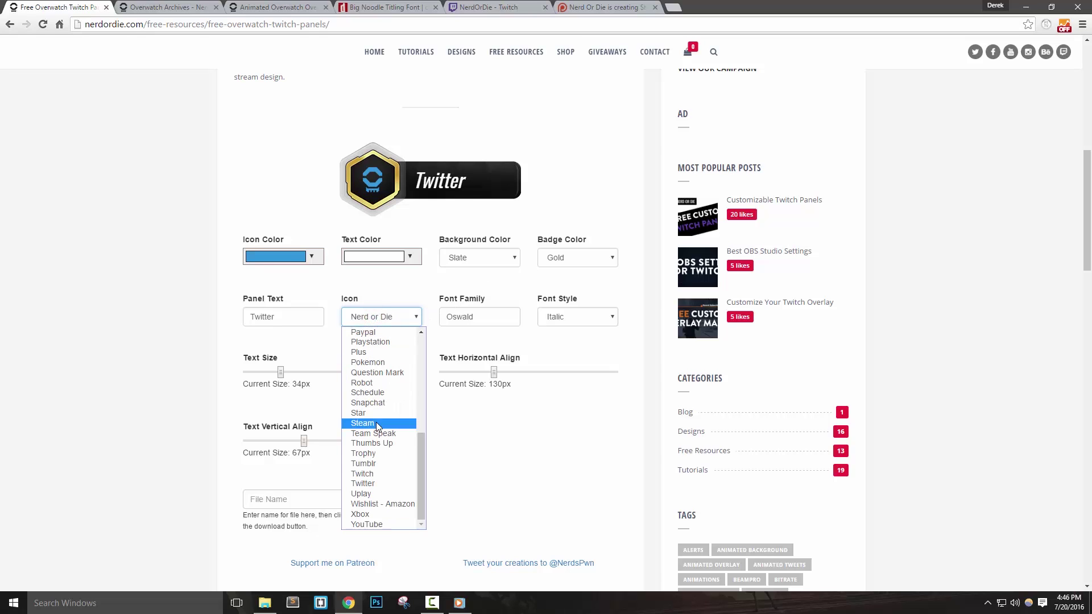
{"action": "left_click", "coordinate": [370, 482]}
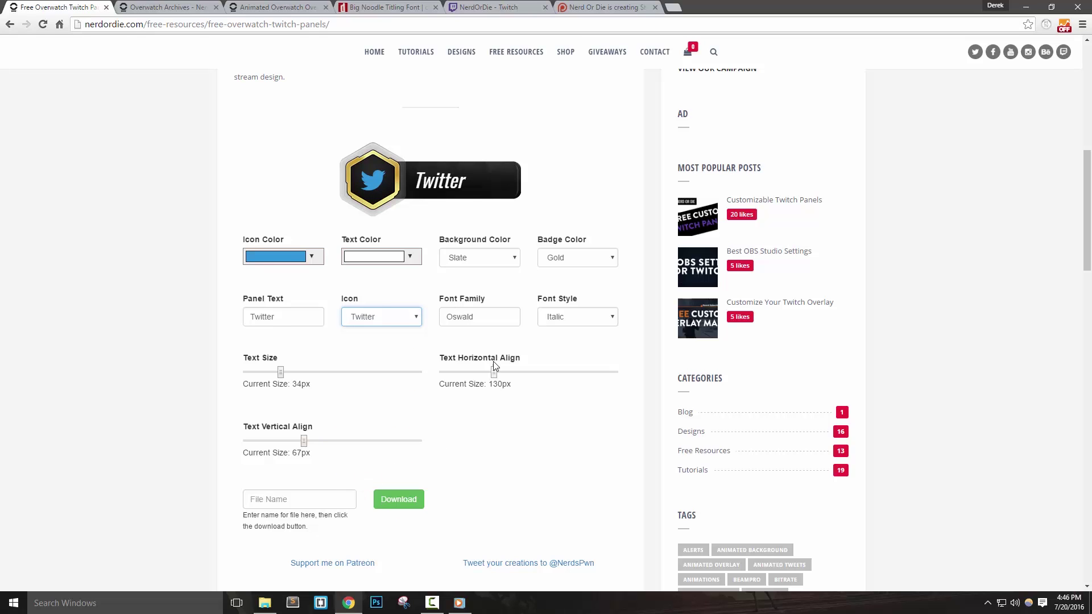
{"action": "double_click", "coordinate": [486, 317]}
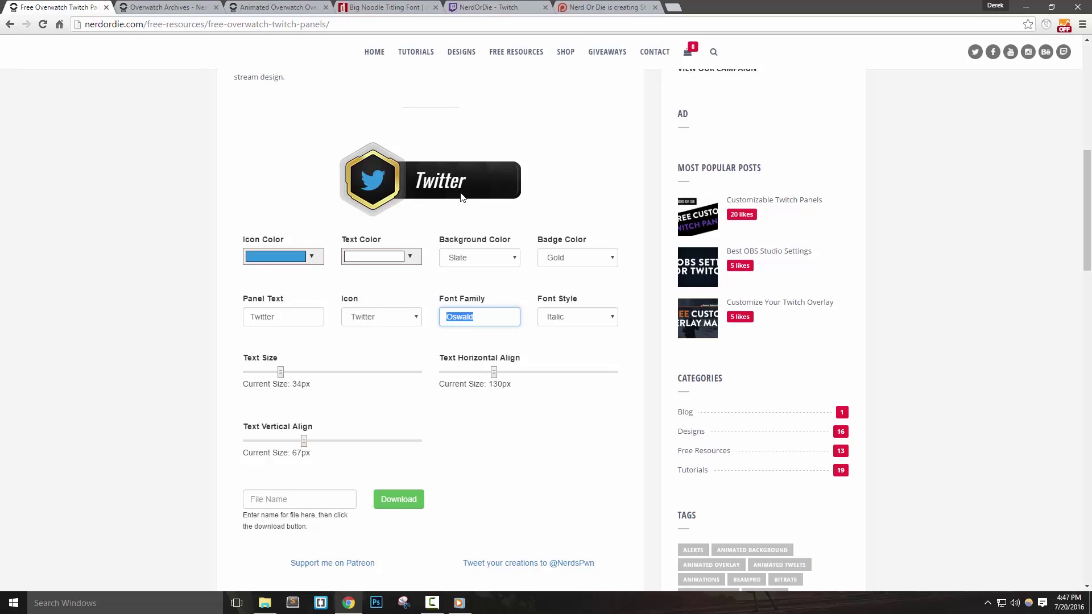
Step: Try Arial as the font family, then revert it to Oswald
{"action": "type", "text": "Arial"}
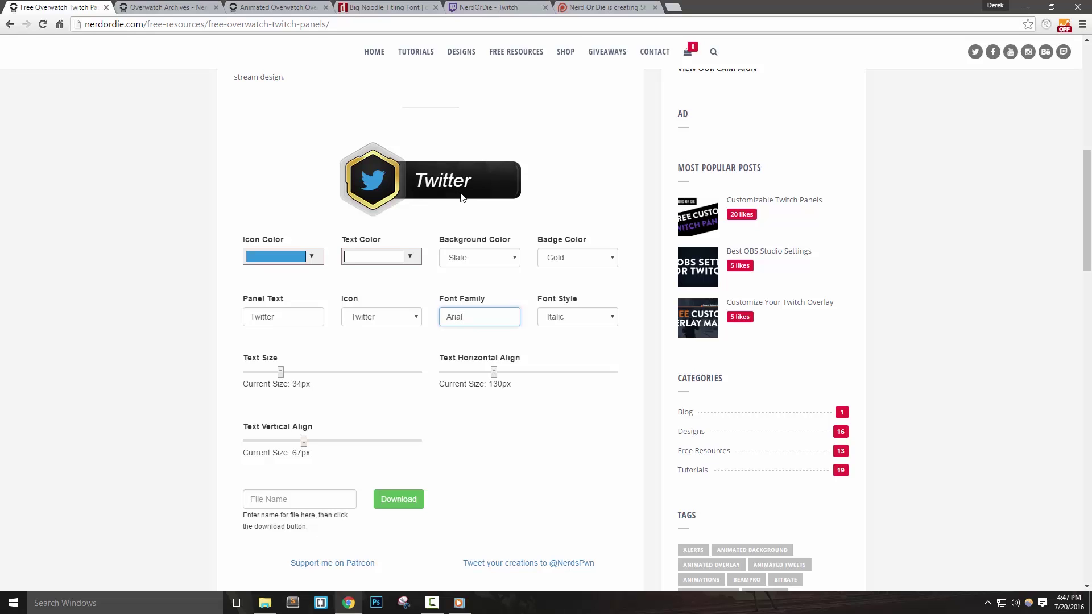
{"action": "key", "text": "ctrl+a"}
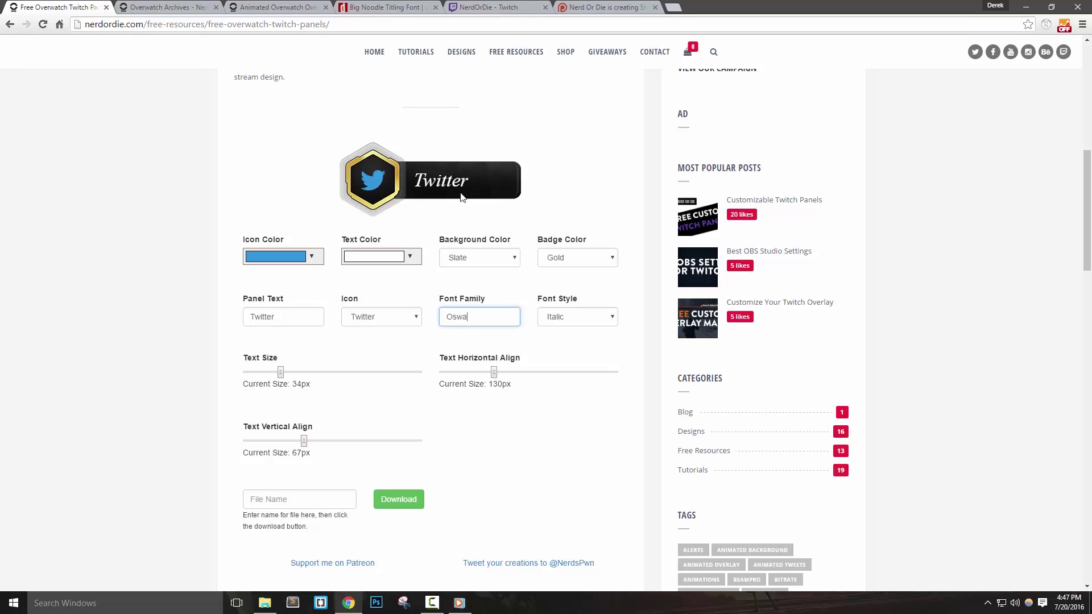
{"action": "type", "text": "ld"}
{"action": "key", "text": "BackSpace"}
Step: Download bignoodle_titling.zip from the Big Noodle Titling page on DaFont
{"action": "left_click", "coordinate": [391, 7]}
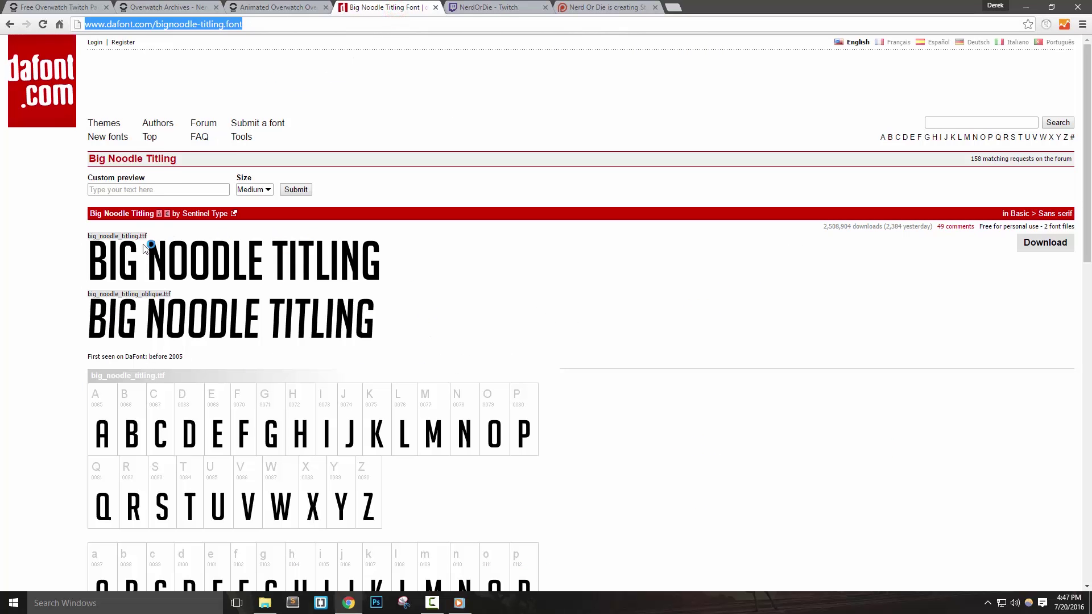
{"action": "left_click", "coordinate": [51, 292]}
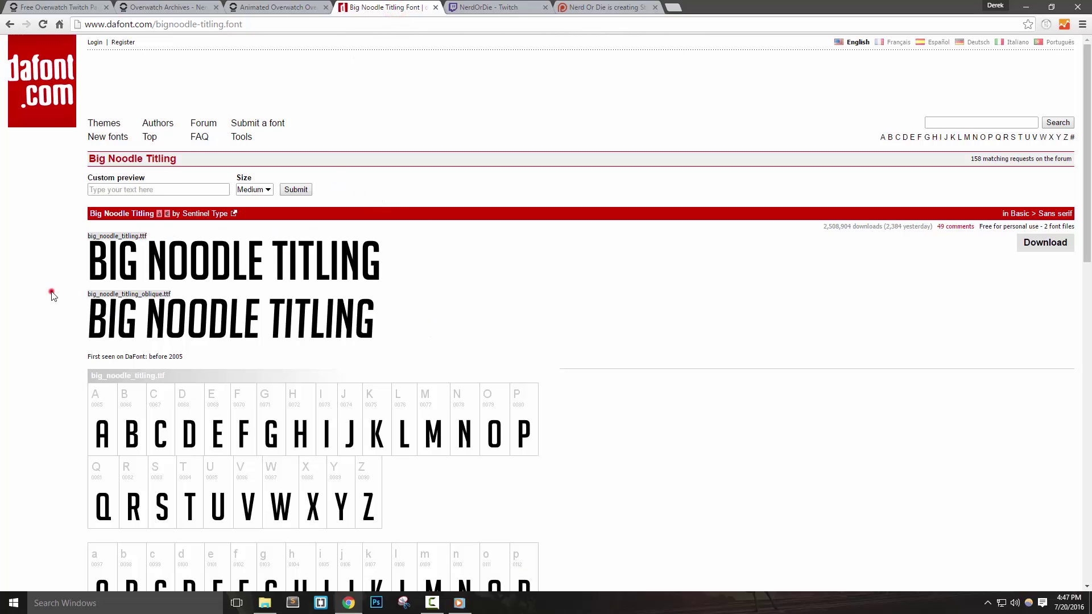
{"action": "left_click", "coordinate": [1062, 250]}
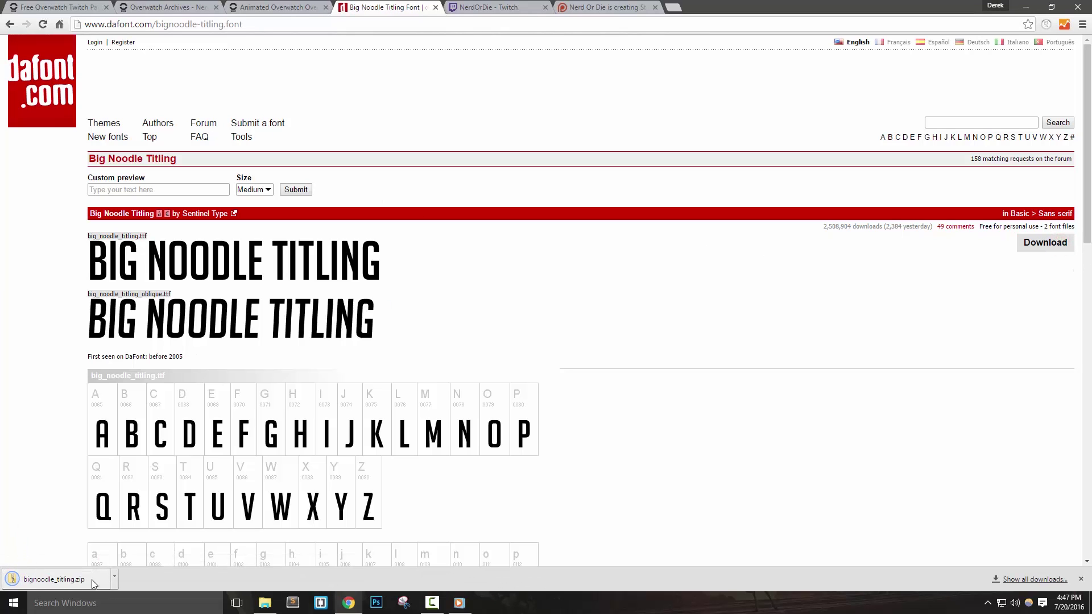
{"action": "left_click", "coordinate": [1080, 579]}
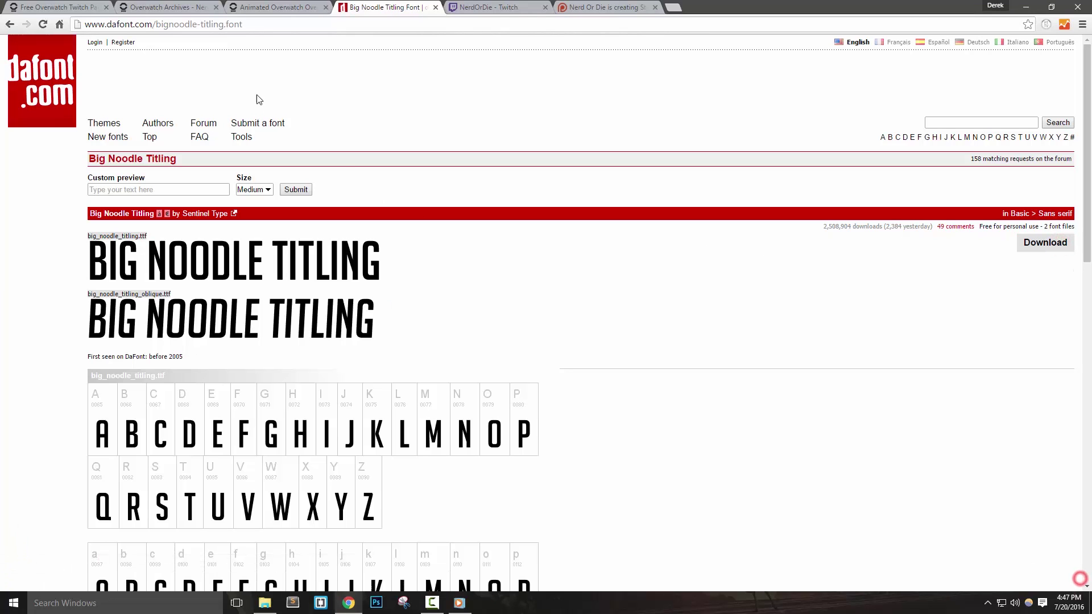
Step: Go back to the DaFont home page, then return to the panel generator
{"action": "left_click", "coordinate": [248, 24]}
{"action": "left_click", "coordinate": [48, 283]}
{"action": "key", "text": "BackSpace"}
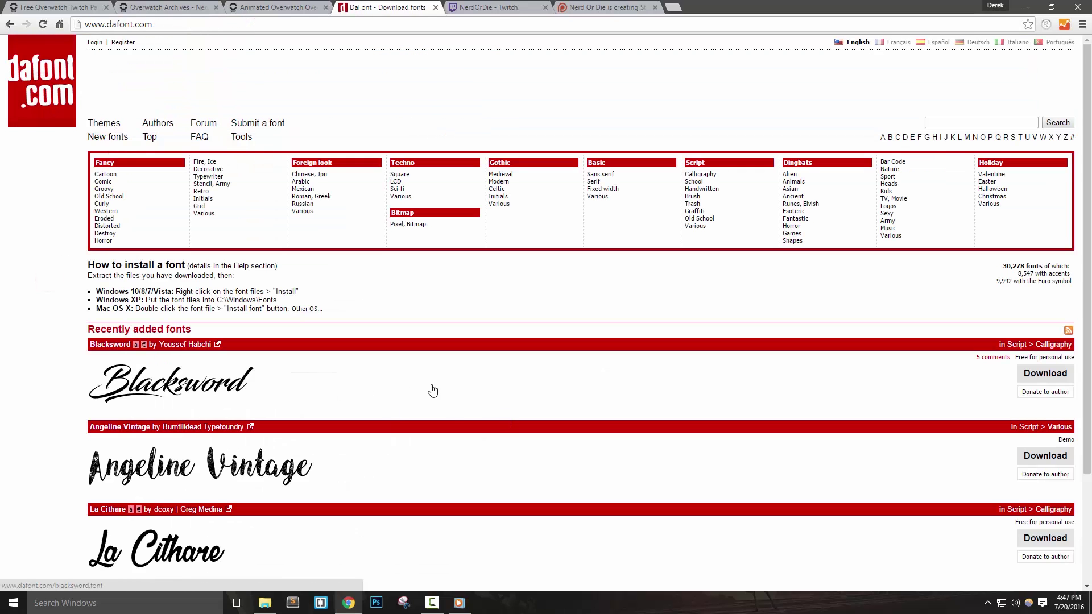
{"action": "scroll", "coordinate": [273, 383], "scroll_direction": "down", "scroll_amount": 3}
{"action": "scroll", "coordinate": [312, 361], "scroll_direction": "up", "scroll_amount": 2}
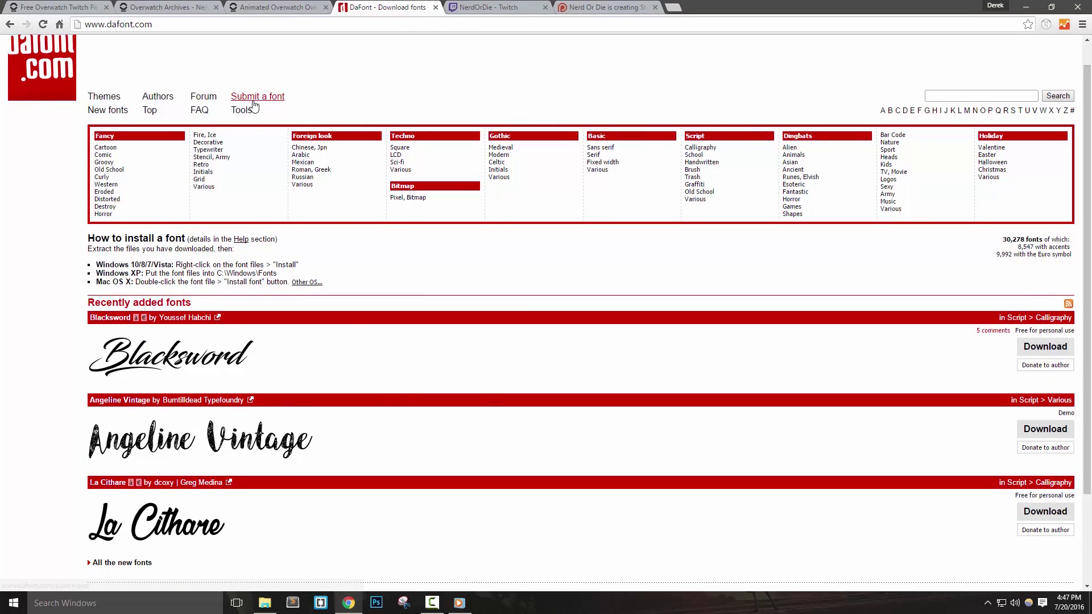
{"action": "left_click", "coordinate": [66, 7]}
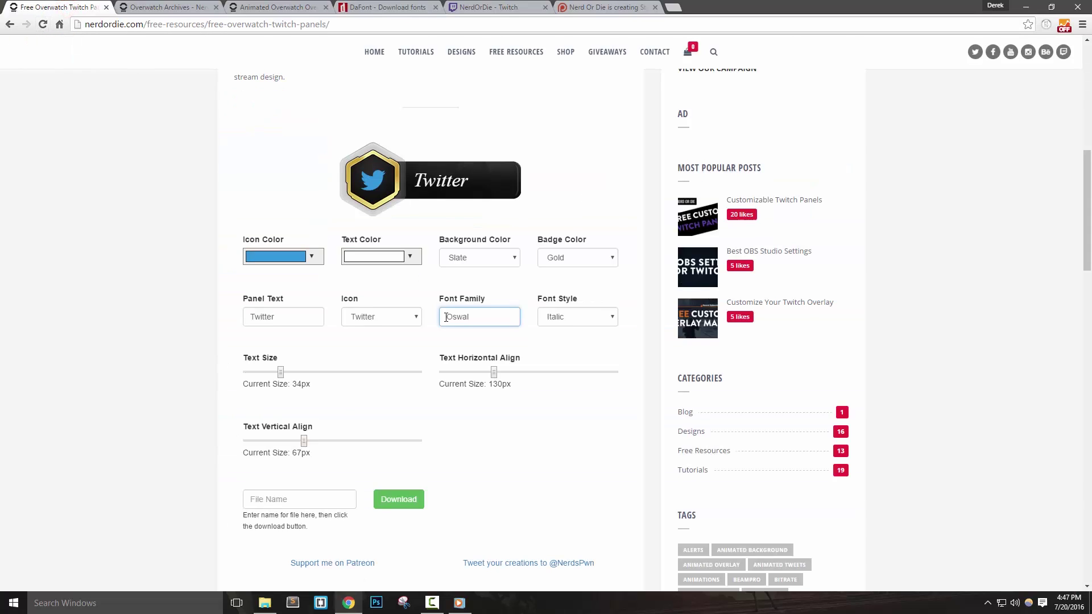
Step: Correct the Font Family entry to 'BigNoodleTitling' by removing the spaces, then cut and re-paste it
{"action": "double_click", "coordinate": [478, 316]}
{"action": "type", "text": "Big Noodle Titling"}
{"action": "left_click", "coordinate": [459, 319]}
{"action": "key", "text": "BackSpace"}
{"action": "left_click", "coordinate": [484, 318]}
{"action": "key", "text": "BackSpace"}
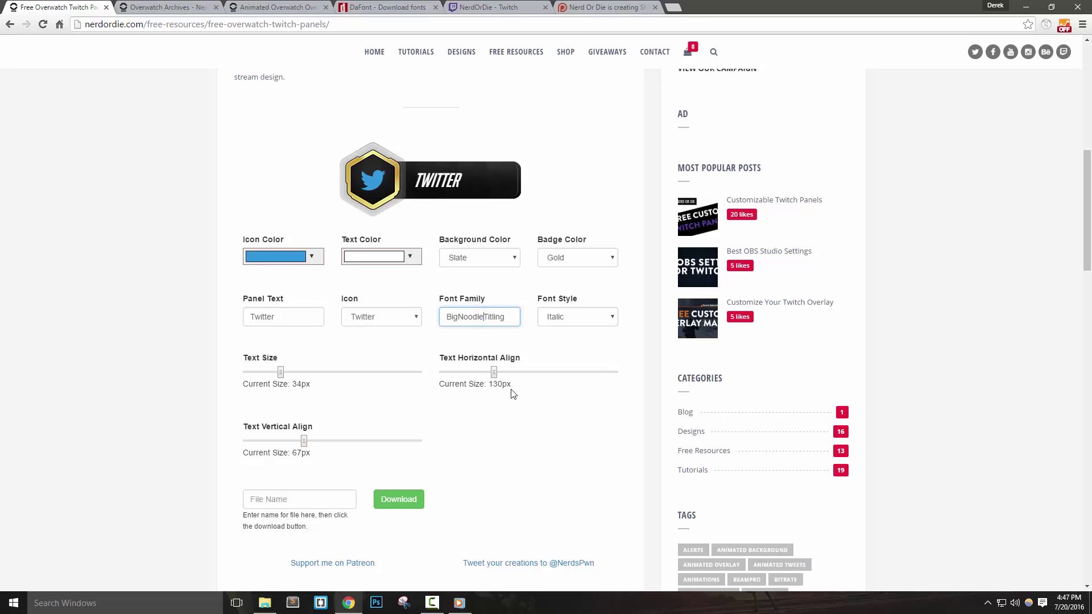
{"action": "double_click", "coordinate": [503, 325]}
{"action": "right_click", "coordinate": [492, 319]}
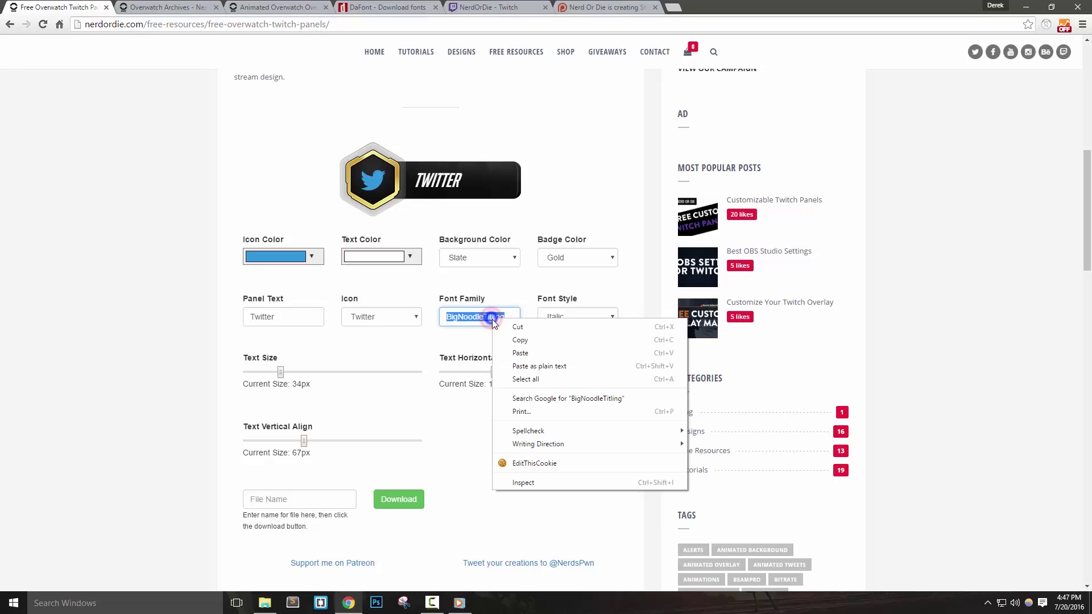
{"action": "left_click", "coordinate": [509, 325]}
{"action": "right_click", "coordinate": [475, 318]}
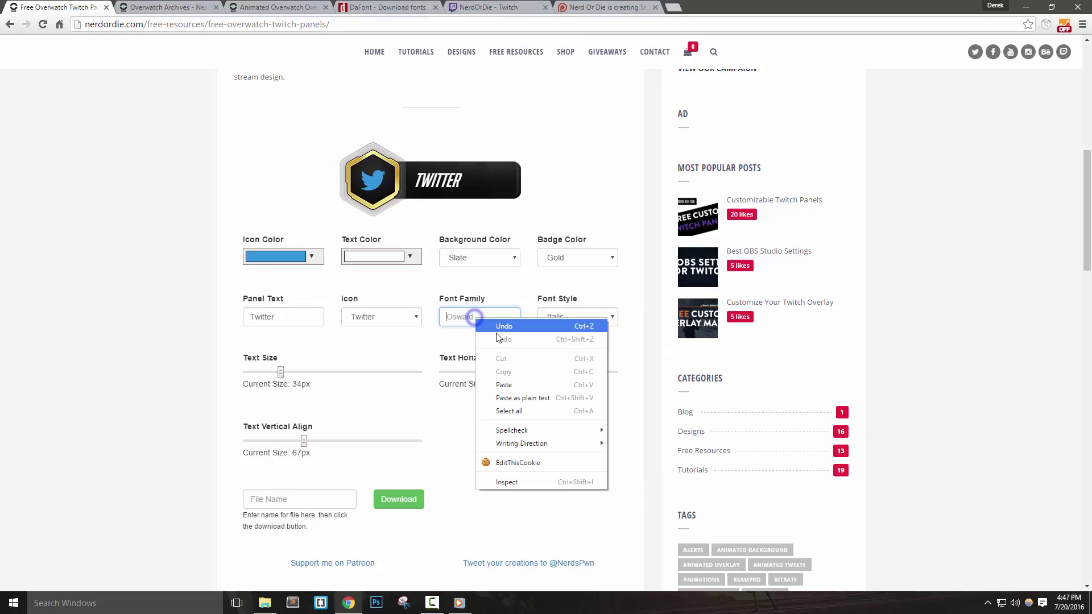
{"action": "left_click", "coordinate": [502, 380]}
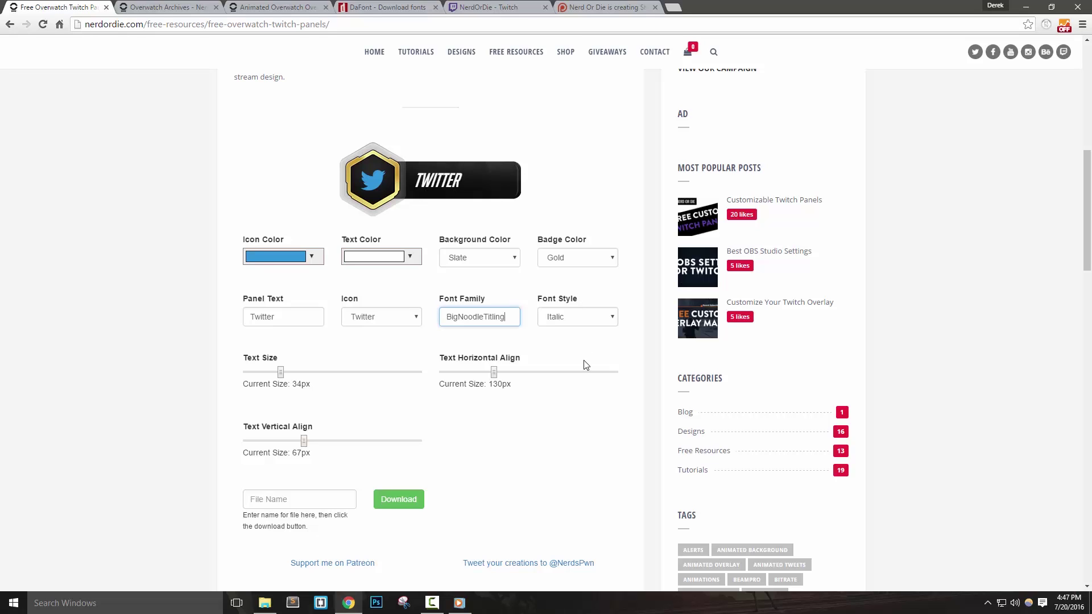
Step: Try the Franchise font, then revert the font family to BigNoodleTitling
{"action": "double_click", "coordinate": [505, 317]}
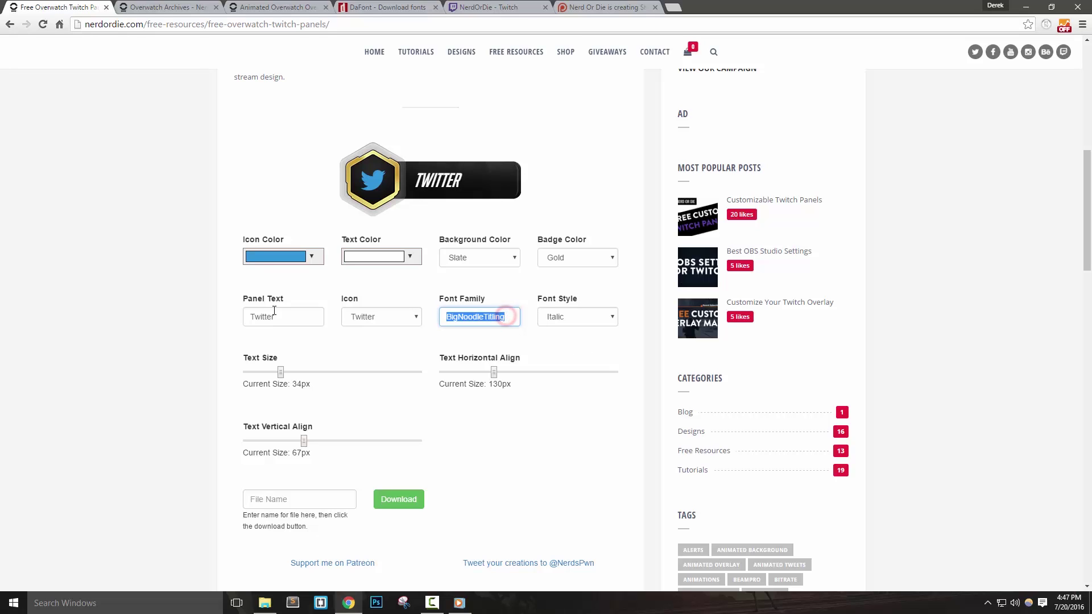
{"action": "type", "text": "Franchise"}
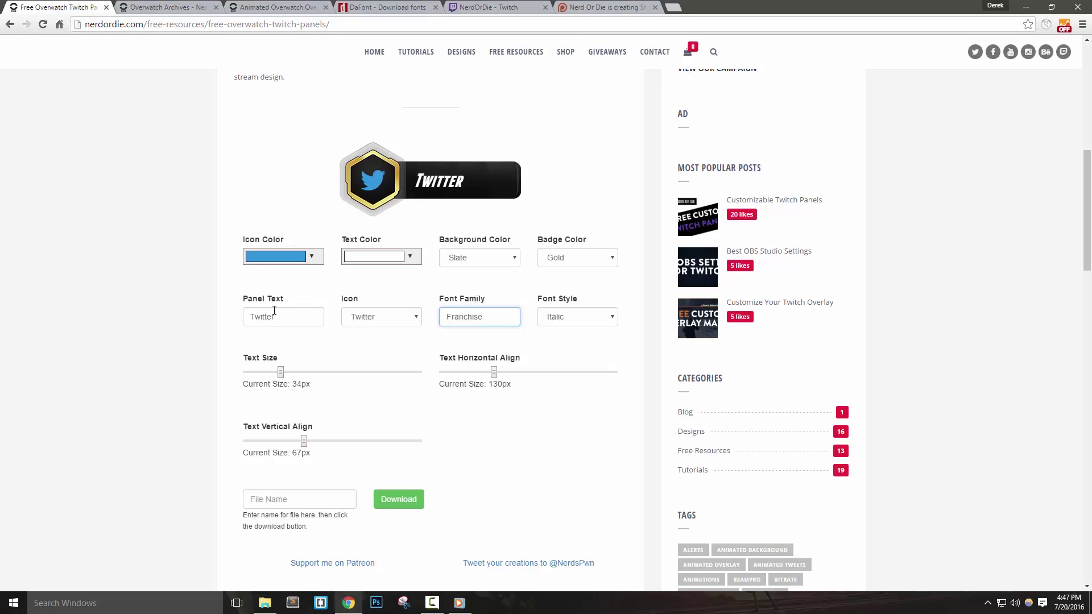
{"action": "key", "text": "ctrl+a"}
{"action": "key", "text": "ctrl+v"}
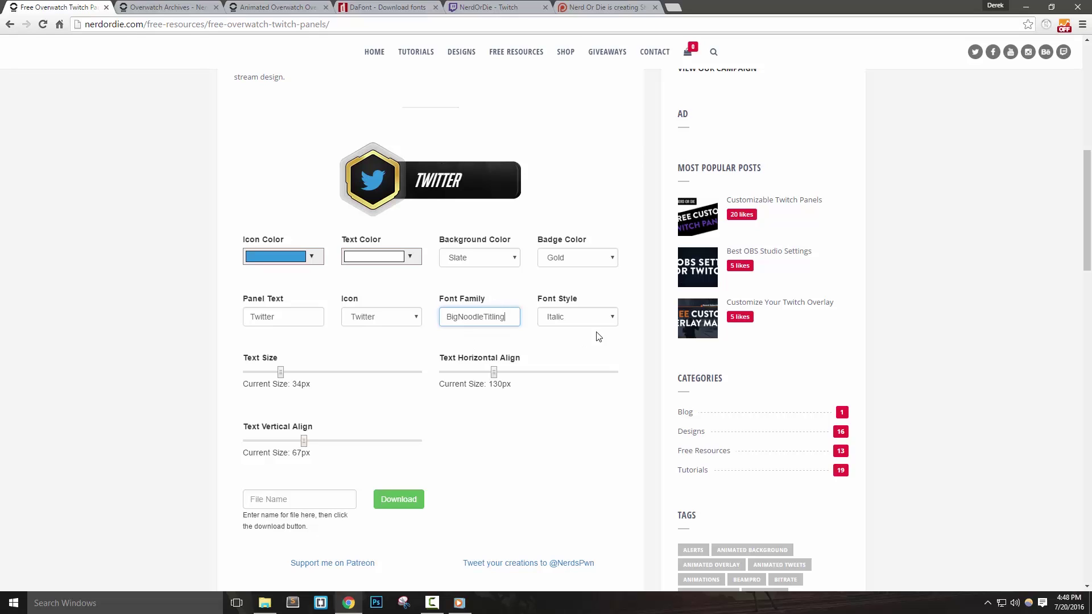
Step: Compare Bold, Bold Italic, Italic and Normal font styles, settling on Italic
{"action": "left_click", "coordinate": [580, 322]}
{"action": "left_click", "coordinate": [573, 348]}
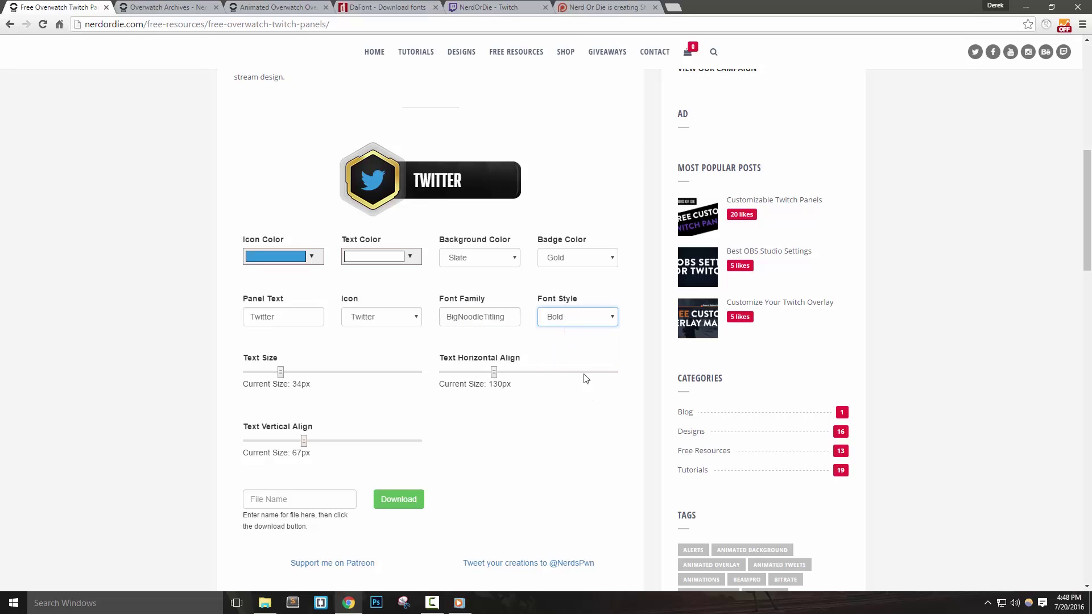
{"action": "left_click", "coordinate": [579, 322]}
{"action": "left_click", "coordinate": [572, 340]}
{"action": "left_click", "coordinate": [574, 316]}
{"action": "left_click", "coordinate": [563, 353]}
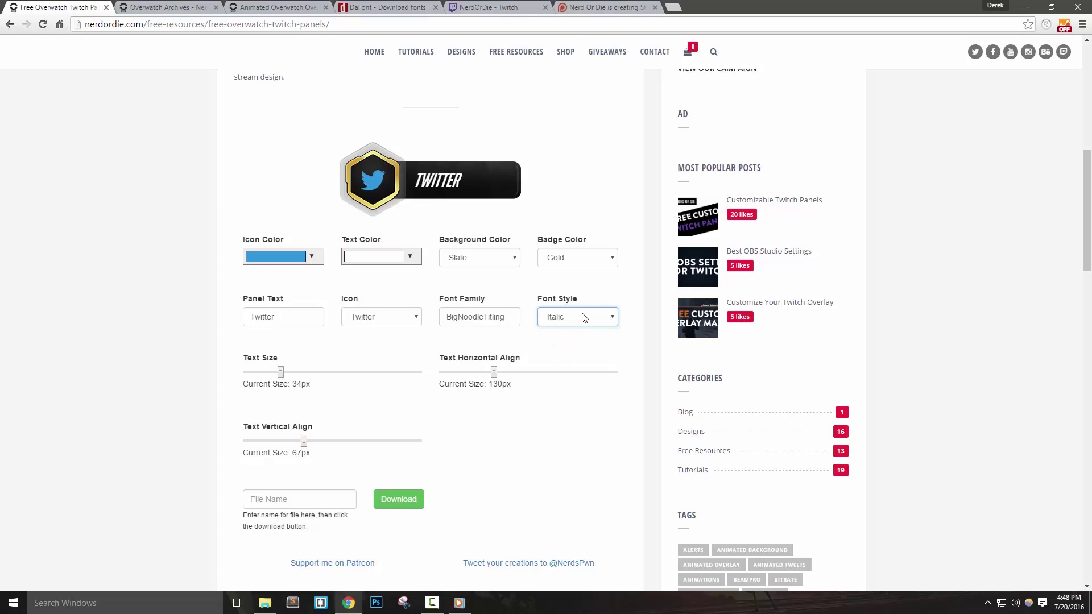
{"action": "left_click", "coordinate": [584, 317]}
{"action": "left_click", "coordinate": [570, 363]}
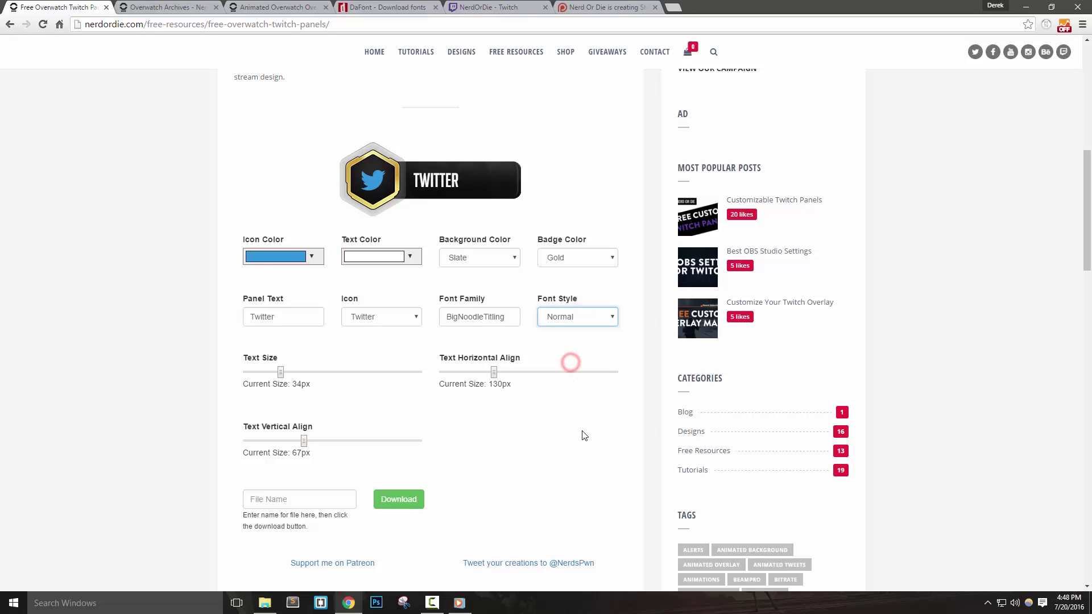
{"action": "left_click", "coordinate": [561, 322]}
{"action": "left_click", "coordinate": [559, 351]}
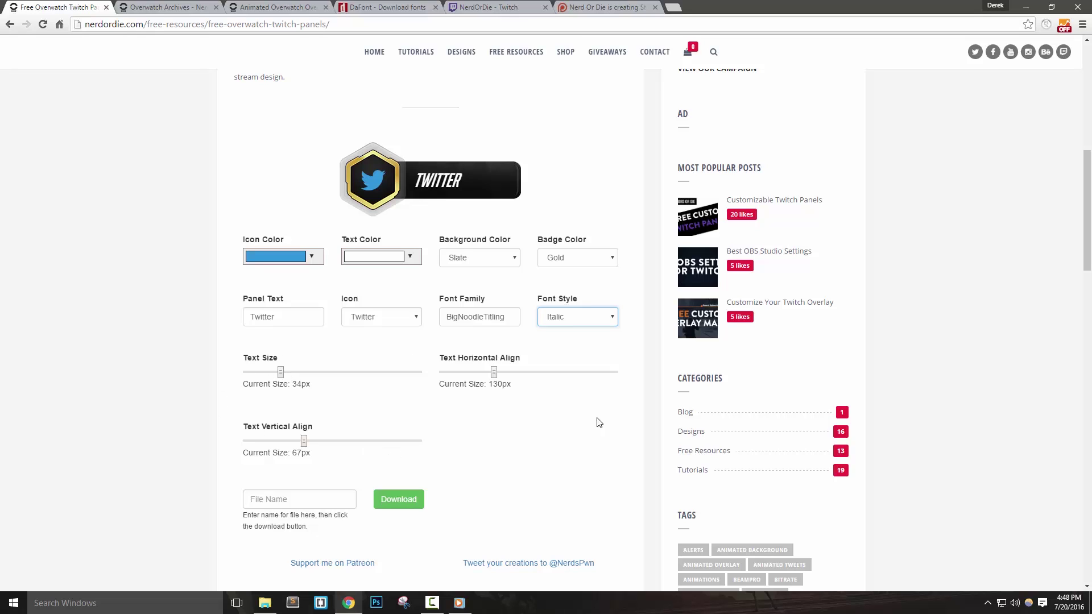
Step: Set the TWITTER text to 51px size, 125px horizontal and 68px vertical alignment
{"action": "left_click_drag", "start_coordinate": [280, 373], "coordinate": [323, 377]}
{"action": "mouse_move", "coordinate": [493, 373]}
{"action": "left_mouse_down"}
{"action": "mouse_move", "coordinate": [644, 389]}
{"action": "mouse_move", "coordinate": [384, 373]}
{"action": "mouse_move", "coordinate": [487, 376]}
{"action": "left_mouse_up"}
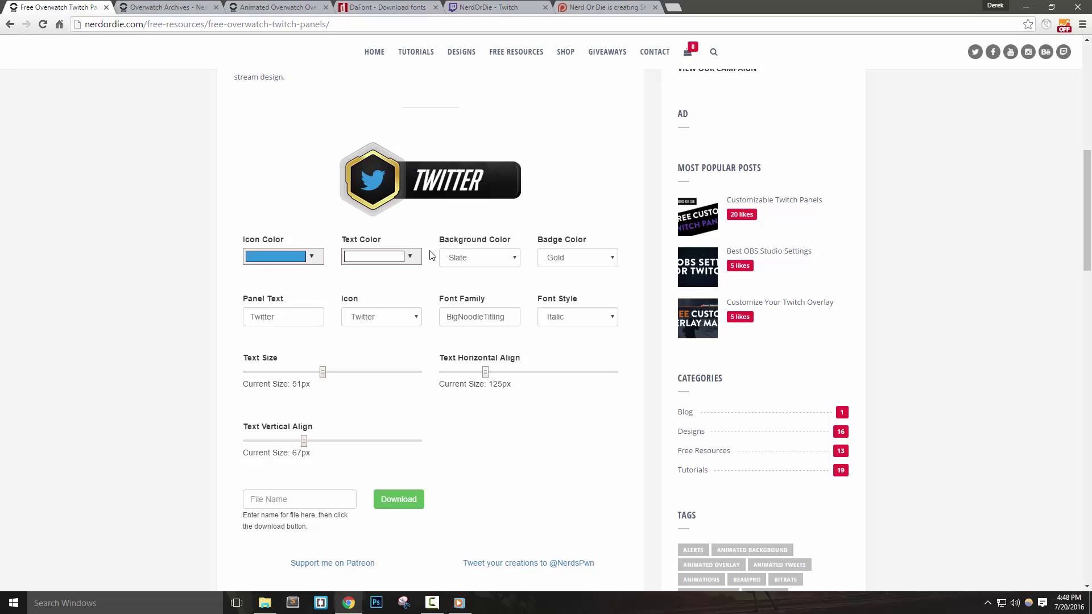
{"action": "mouse_move", "coordinate": [305, 440]}
{"action": "left_mouse_down"}
{"action": "mouse_move", "coordinate": [476, 432]}
{"action": "mouse_move", "coordinate": [266, 439]}
{"action": "mouse_move", "coordinate": [306, 433]}
{"action": "left_mouse_up"}
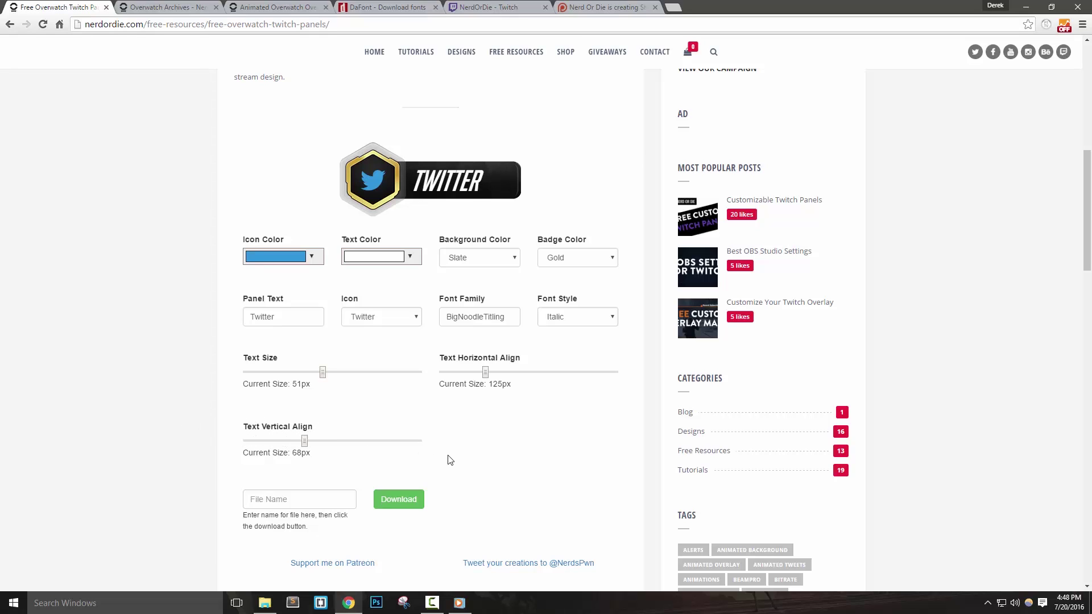
Step: Download the panel as twitter.png and open it in Photos
{"action": "left_click", "coordinate": [307, 506]}
{"action": "type", "text": "twitter"}
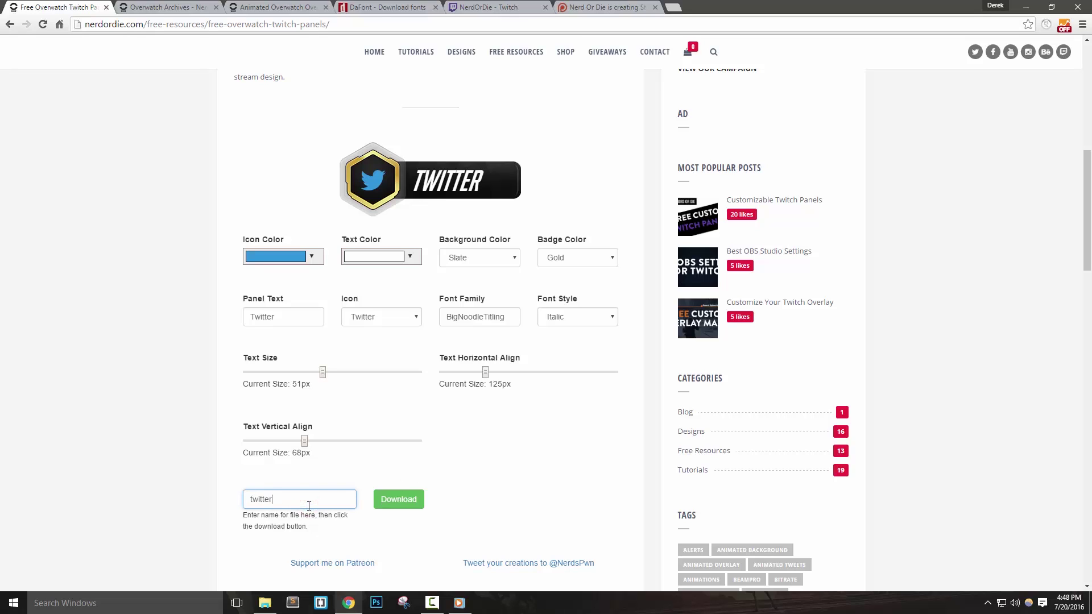
{"action": "left_click", "coordinate": [388, 501]}
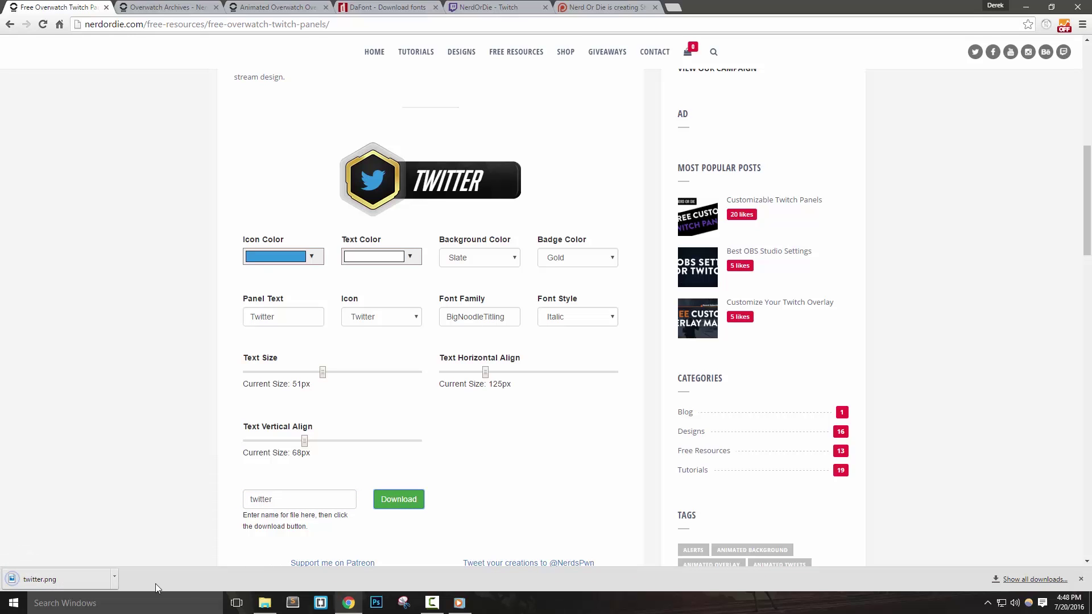
{"action": "left_click", "coordinate": [63, 581]}
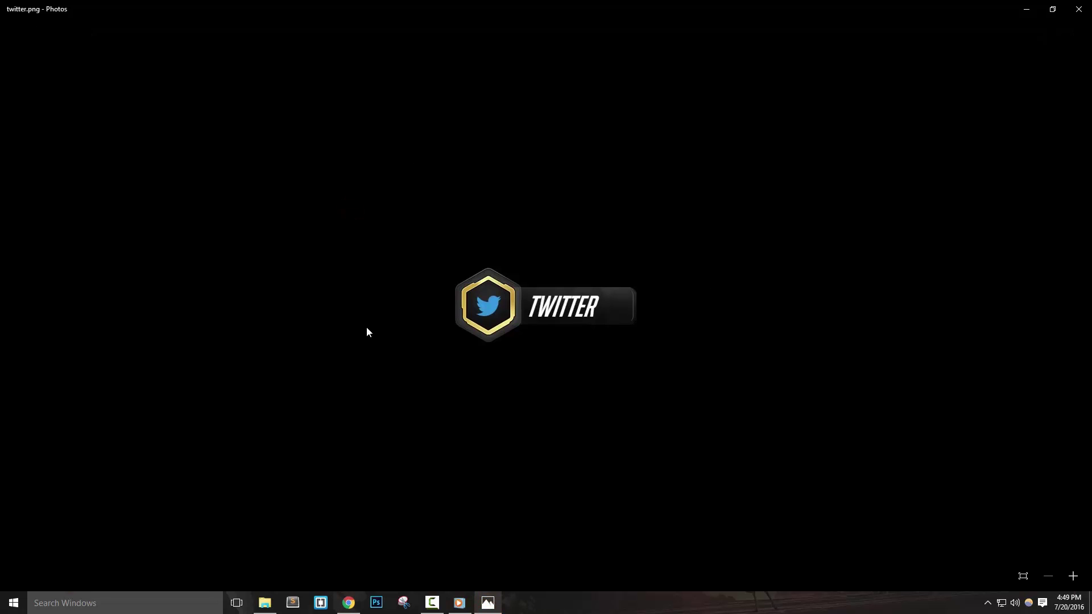
Step: Save the panel preview image as download.png in Downloads
{"action": "left_click", "coordinate": [1038, 7]}
{"action": "left_click", "coordinate": [149, 259]}
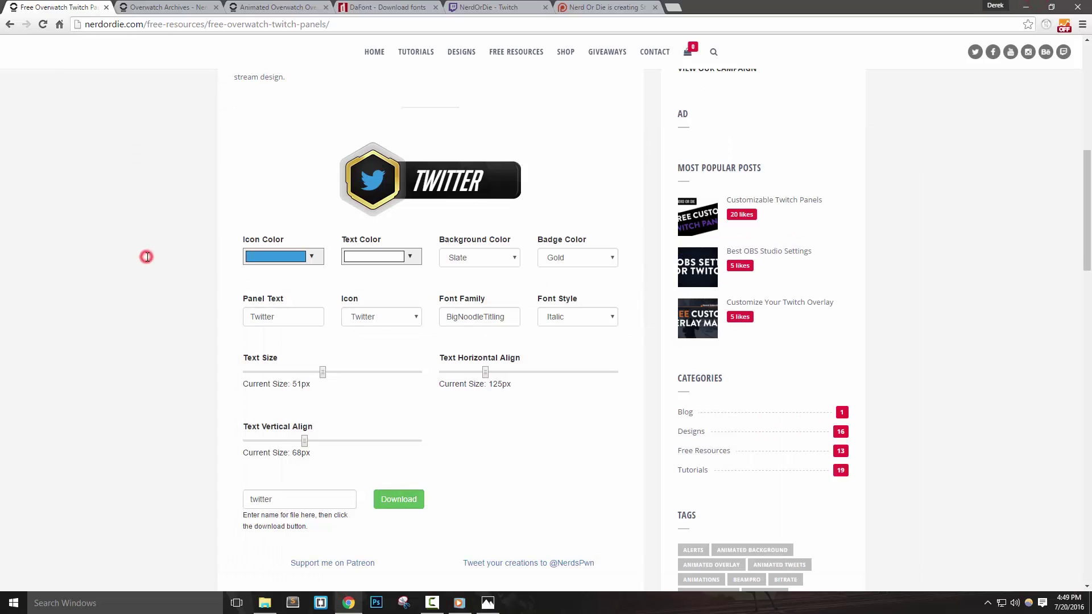
{"action": "right_click", "coordinate": [385, 176]}
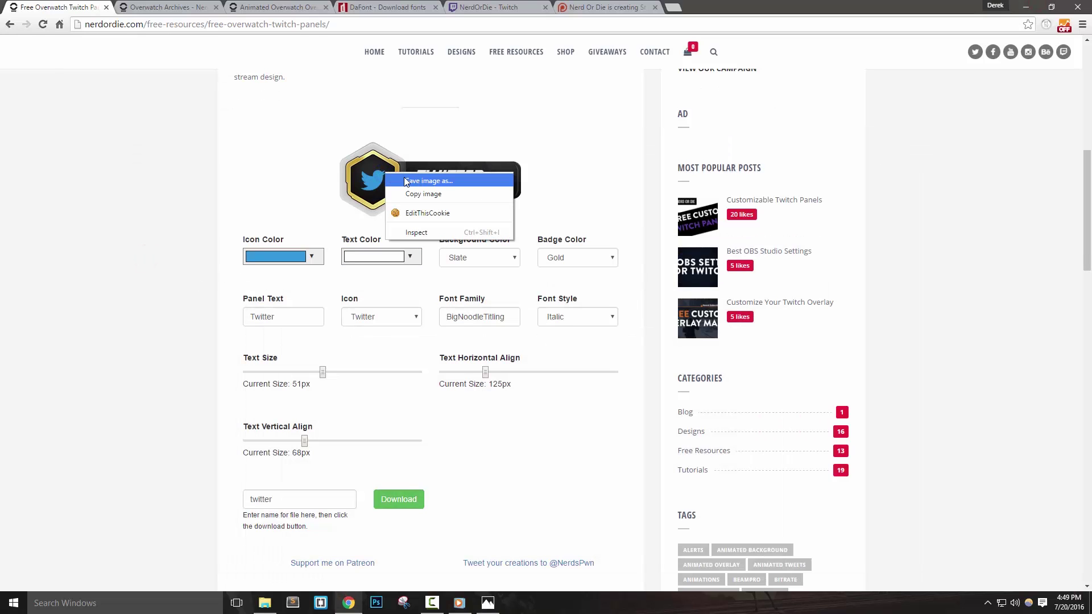
{"action": "left_click", "coordinate": [404, 178]}
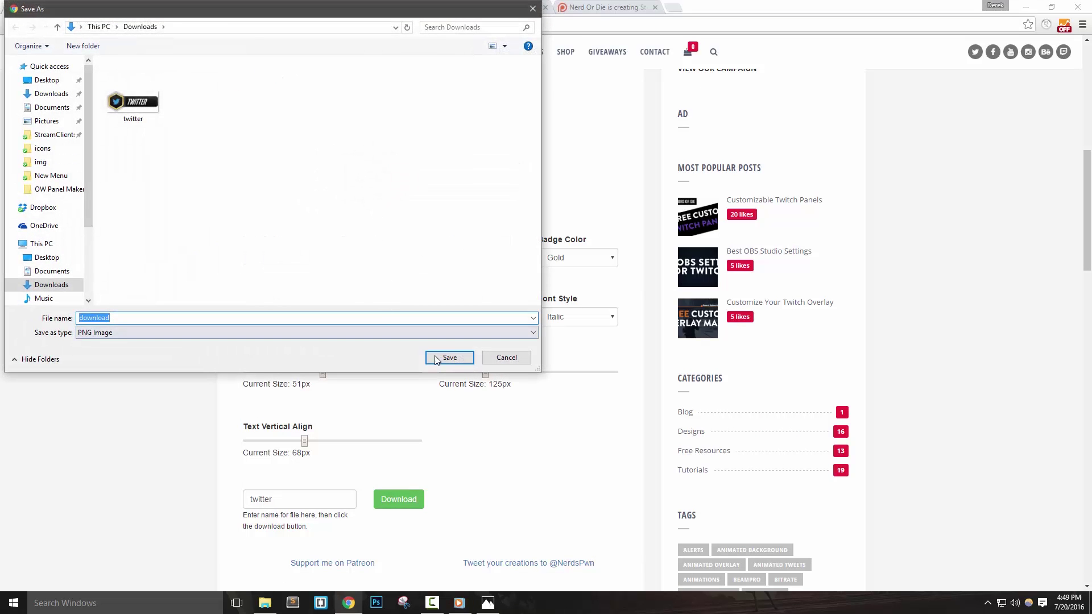
{"action": "left_click", "coordinate": [450, 357]}
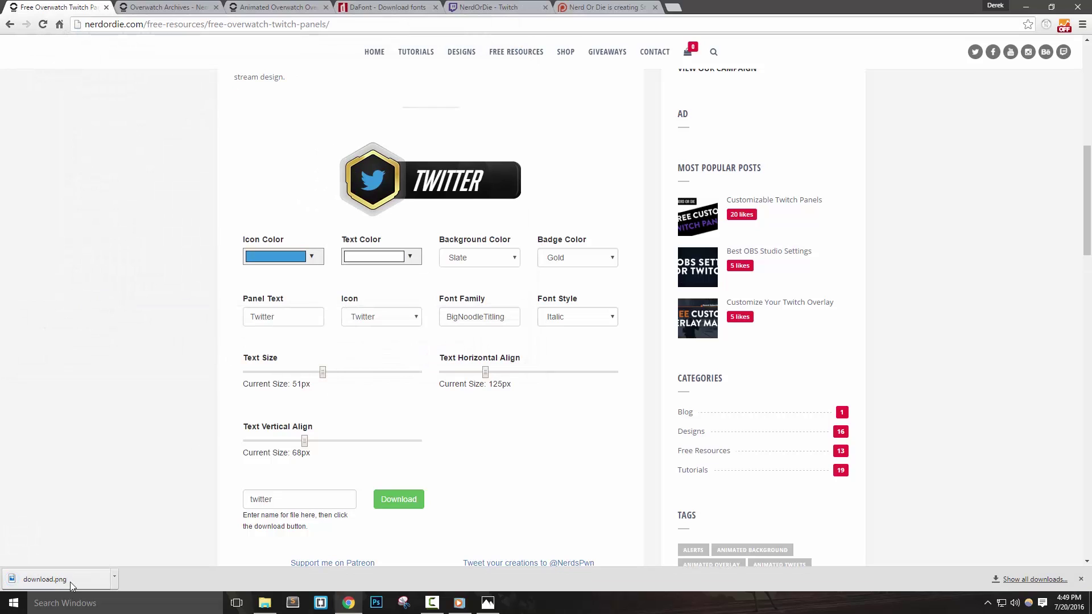
Step: Dismiss the downloads bar and switch to the NerdOrDie - Twitch tab
{"action": "left_click_drag", "start_coordinate": [326, 501], "coordinate": [193, 501]}
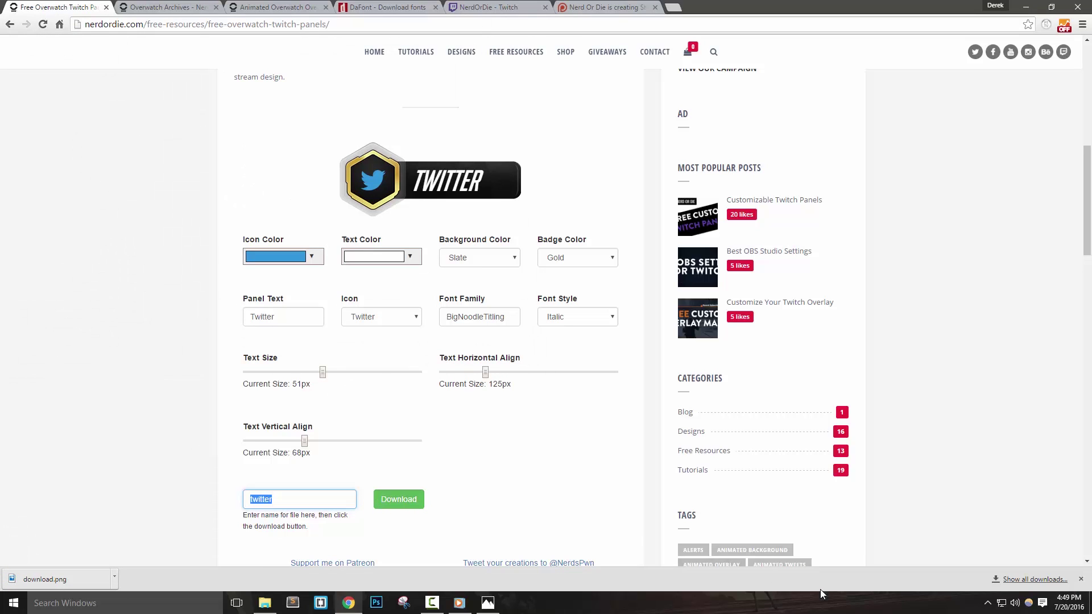
{"action": "left_click", "coordinate": [1082, 579]}
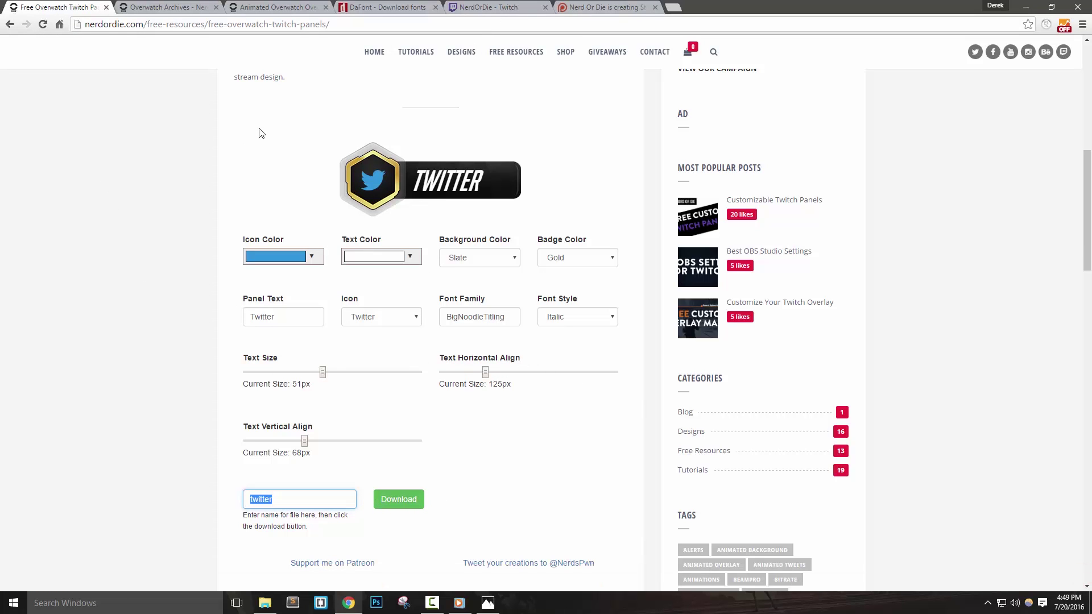
{"action": "left_click", "coordinate": [450, 8]}
Step: Turn on Edit Panels and add a new empty channel info panel
{"action": "scroll", "coordinate": [382, 387], "scroll_direction": "down", "scroll_amount": 6}
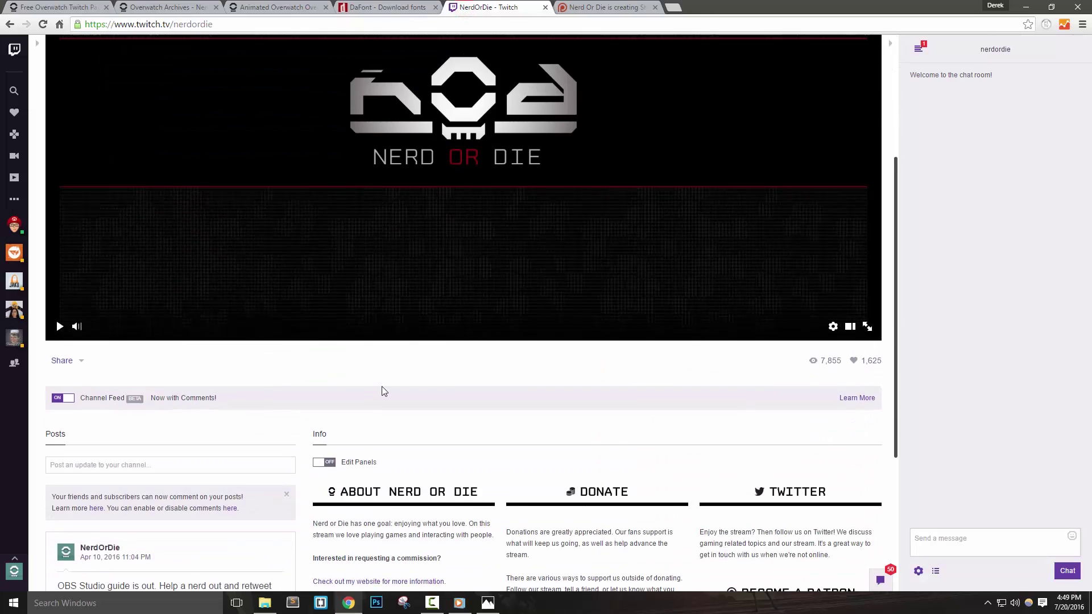
{"action": "scroll", "coordinate": [382, 391], "scroll_direction": "down", "scroll_amount": 1}
{"action": "left_click", "coordinate": [327, 285]}
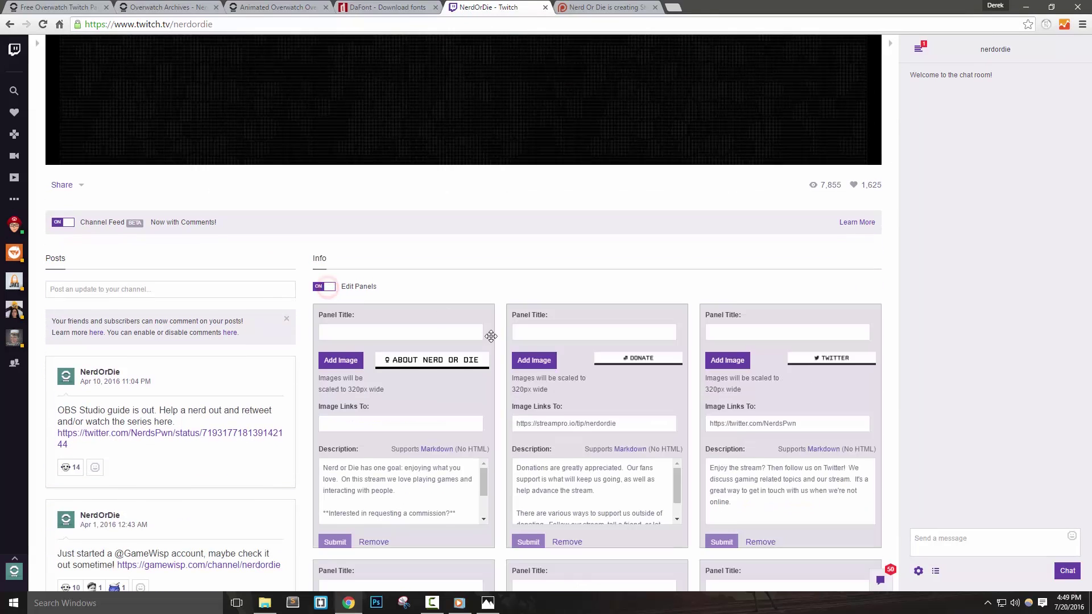
{"action": "scroll", "coordinate": [570, 447], "scroll_direction": "down", "scroll_amount": 5}
{"action": "scroll", "coordinate": [570, 446], "scroll_direction": "down", "scroll_amount": 4}
{"action": "left_click", "coordinate": [576, 446]}
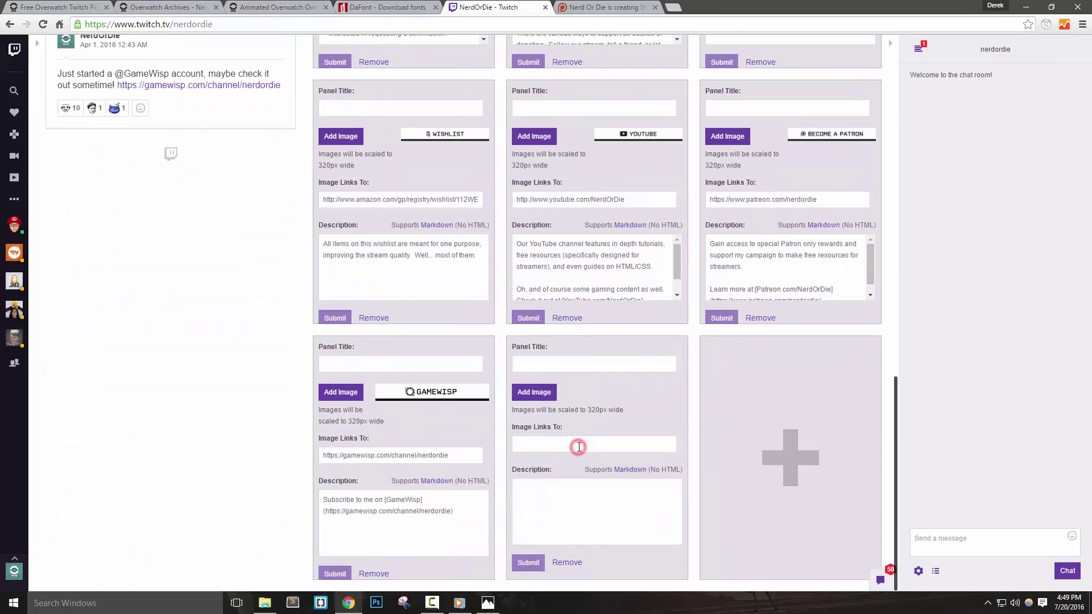
Step: Give the new panel the download image from Downloads, submit it, and turn off Edit Panels
{"action": "left_click", "coordinate": [537, 391]}
{"action": "left_click", "coordinate": [52, 93]}
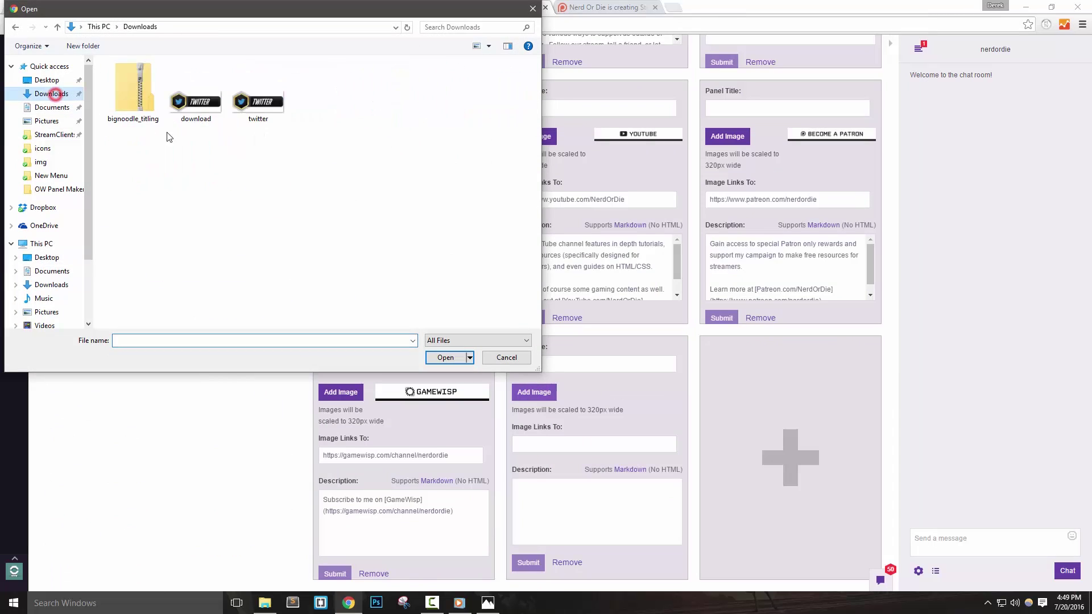
{"action": "double_click", "coordinate": [210, 106]}
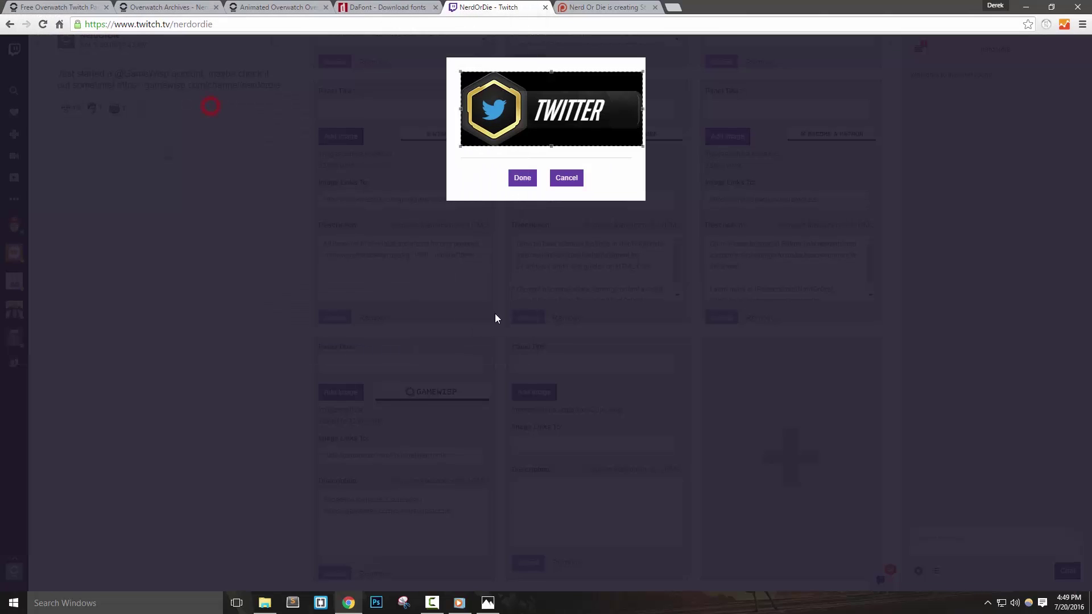
{"action": "left_click", "coordinate": [521, 178]}
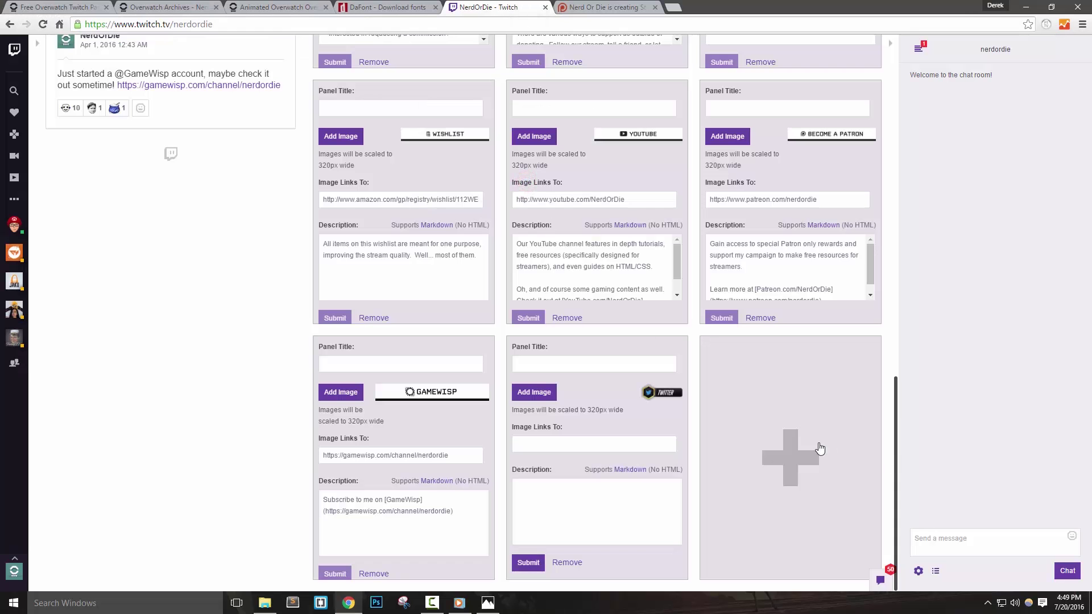
{"action": "left_click", "coordinate": [528, 563]}
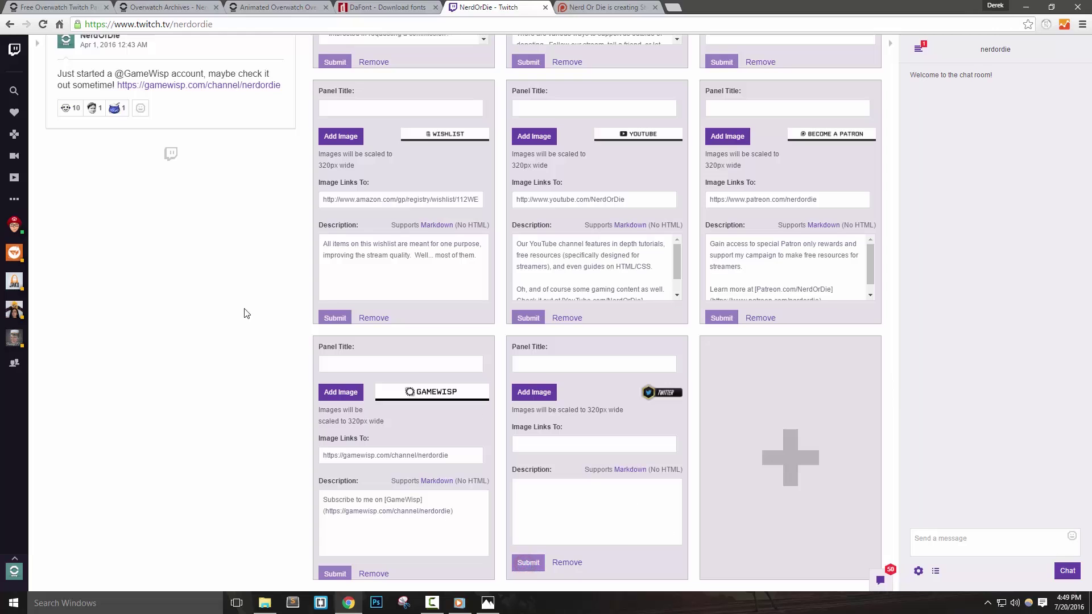
{"action": "scroll", "coordinate": [268, 324], "scroll_direction": "up", "scroll_amount": 5}
{"action": "left_click", "coordinate": [324, 91]}
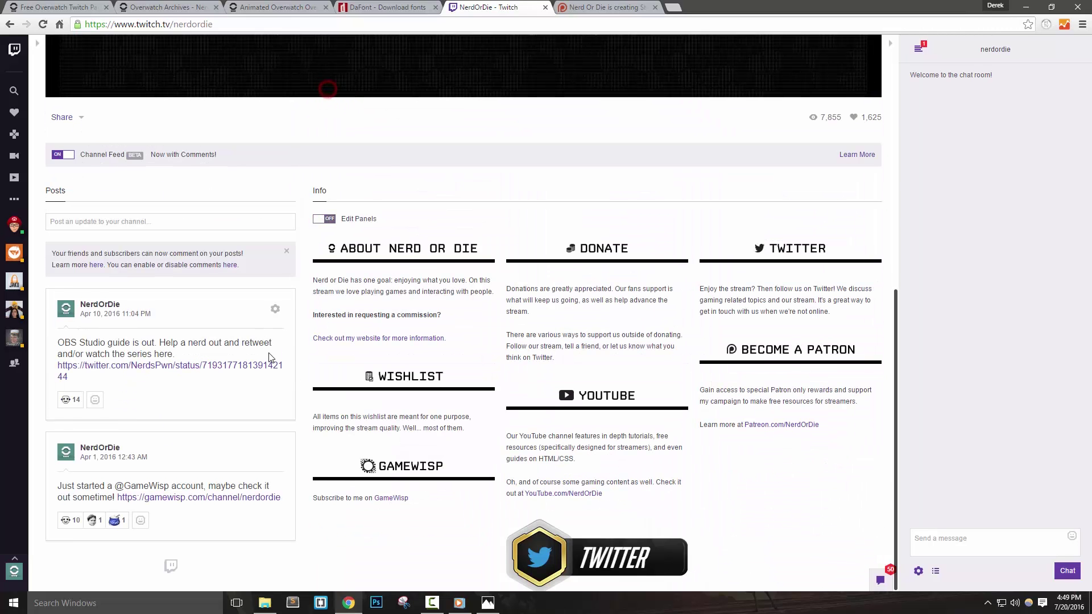